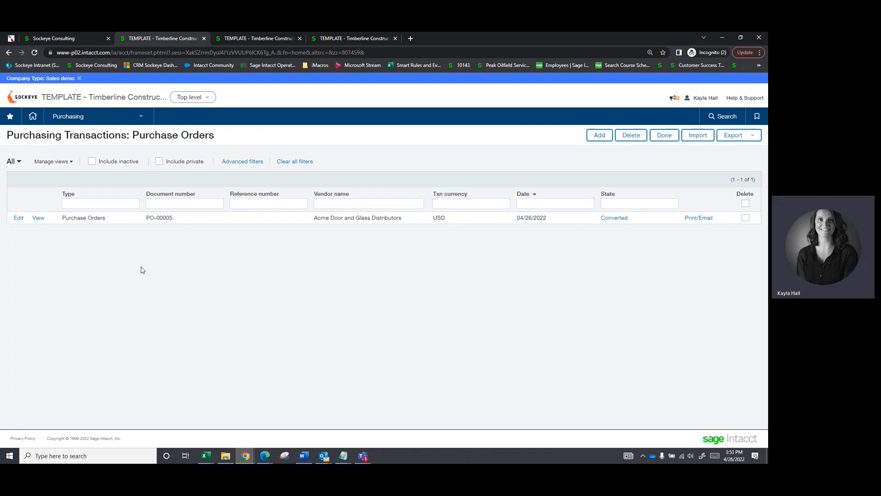
Open the list of transaction definitions in the Purchasing setup
click(88, 118)
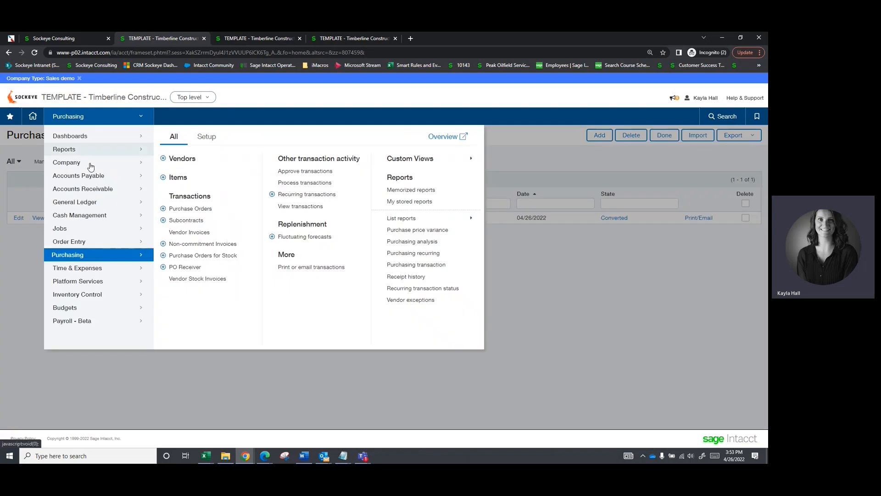
click(98, 175)
click(207, 136)
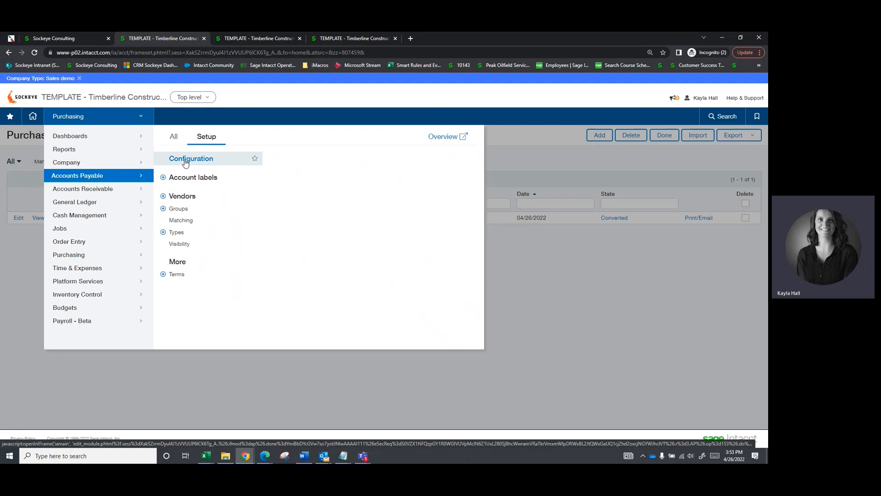
click(84, 256)
click(210, 139)
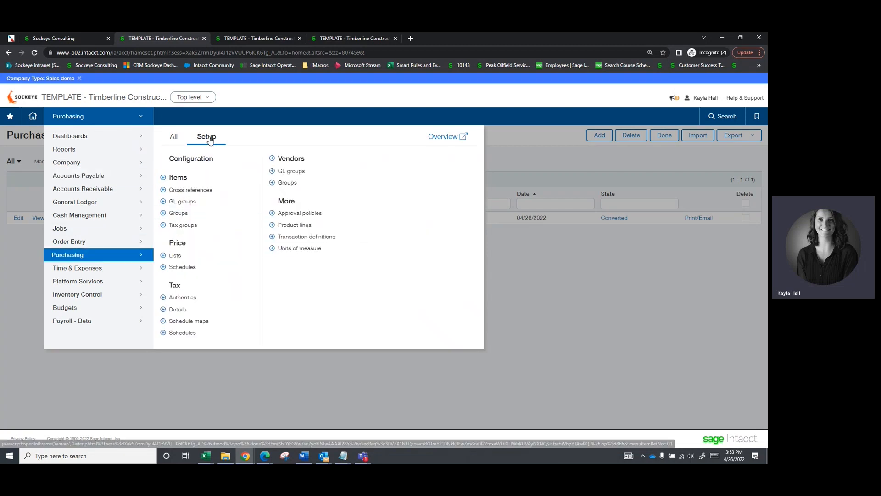
click(309, 239)
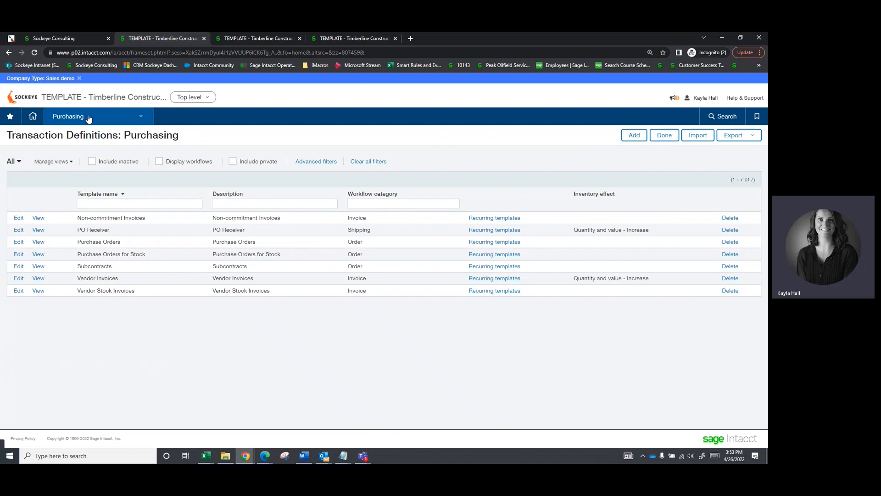
Review the Enable retainage option in the Purchase Orders transaction definition, and leave the definition without saving
click(19, 242)
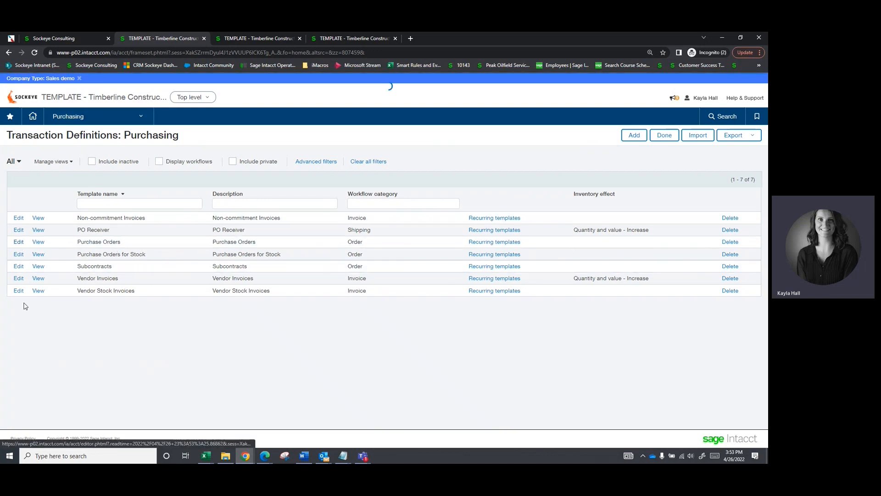
scroll(236, 280, down, 4)
scroll(236, 280, down, 15)
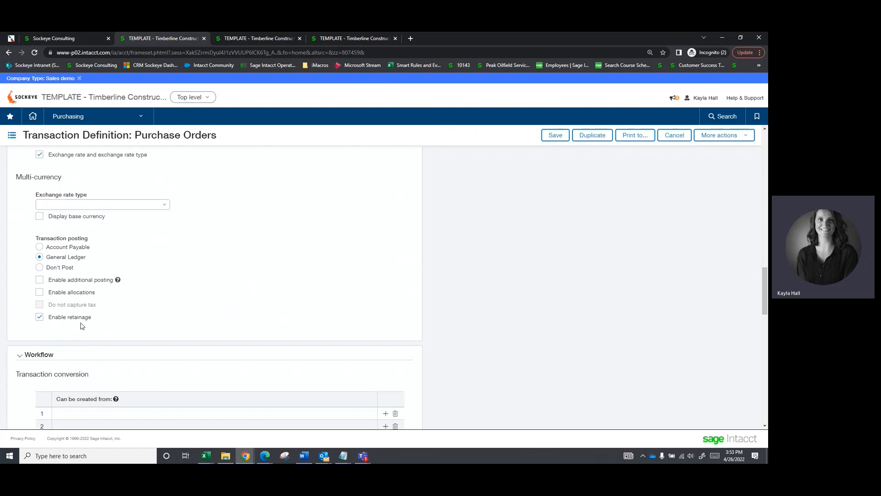
click(674, 135)
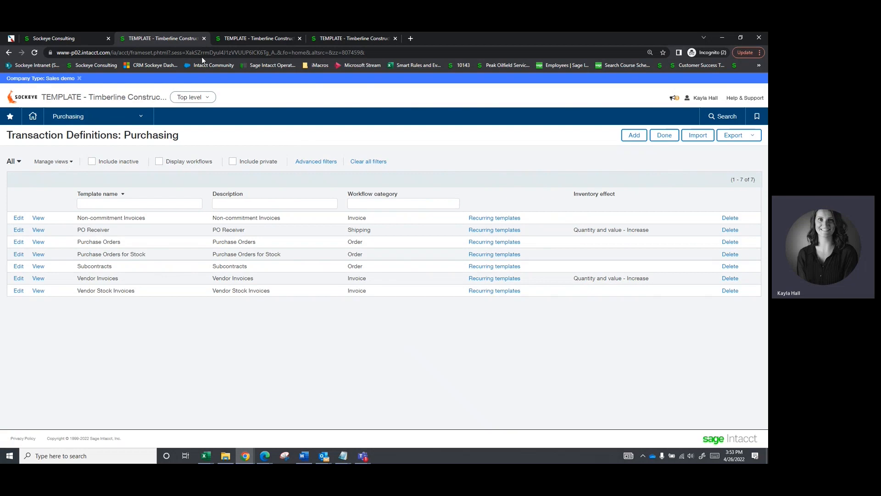
Create a new purchase order for vendor V102--Acme Door and Glass Distributors
click(92, 116)
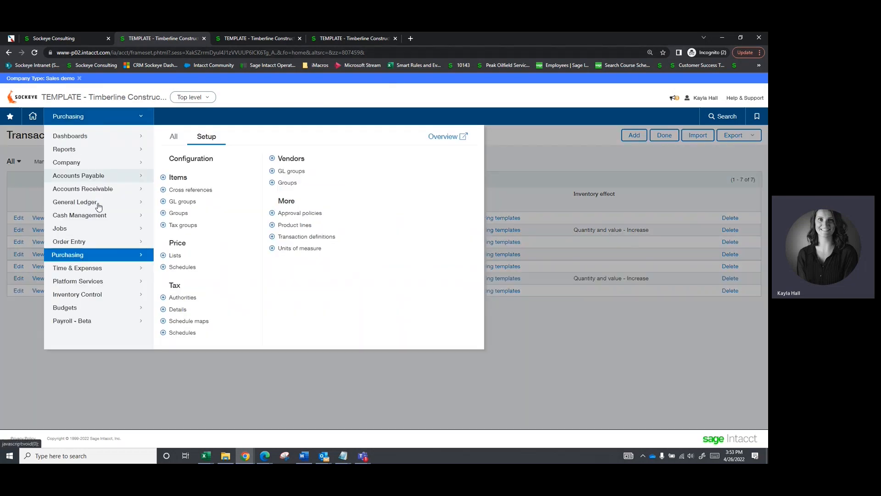
click(173, 137)
click(171, 208)
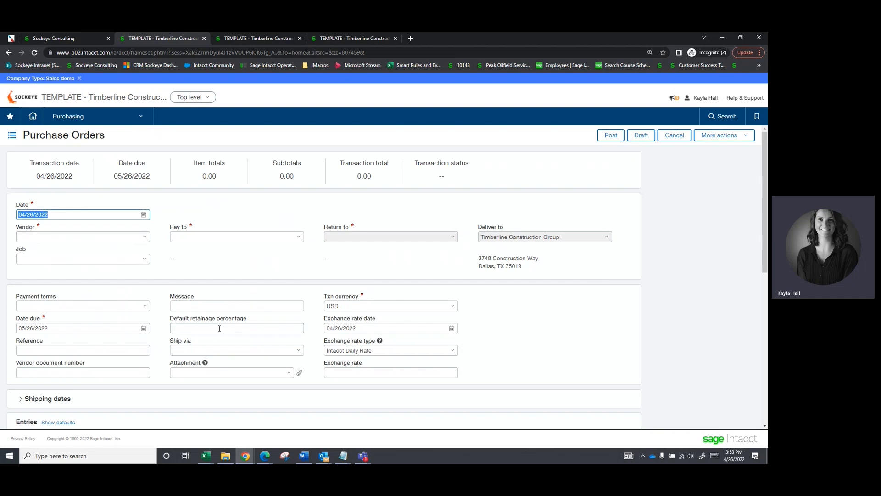
click(143, 236)
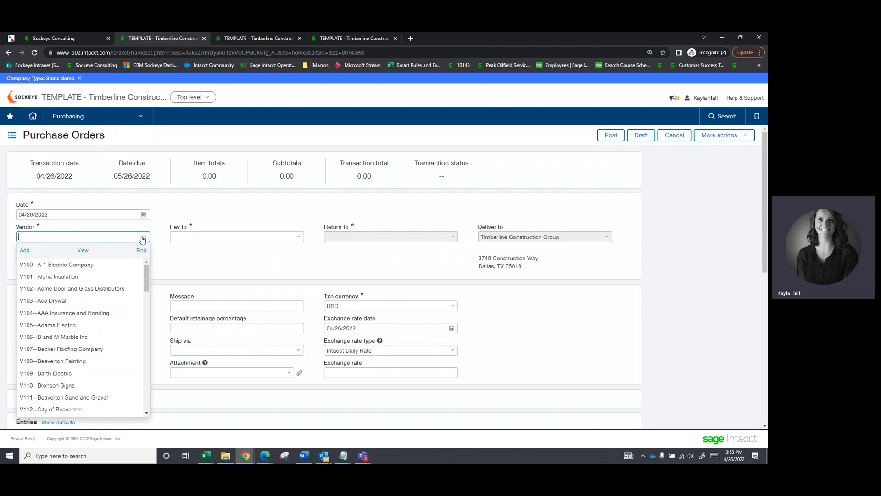
click(92, 290)
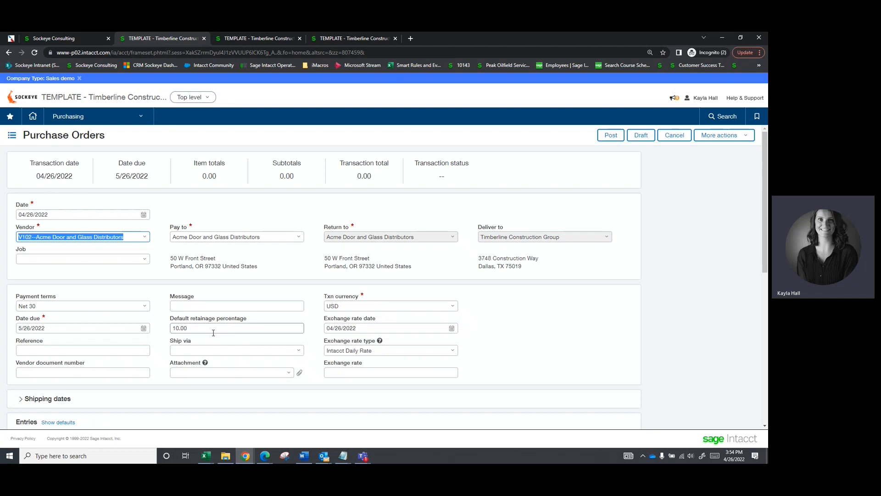
Set the purchase order's job to Test--Test
click(119, 256)
text(Test)
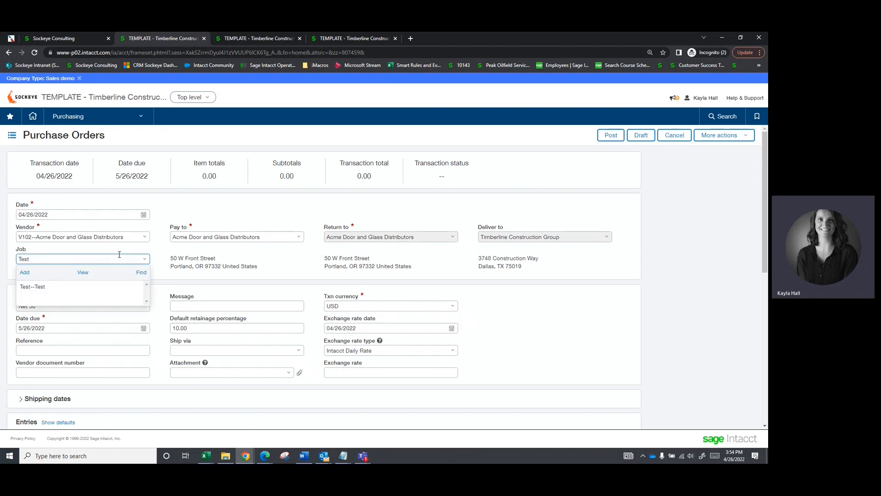
click(56, 287)
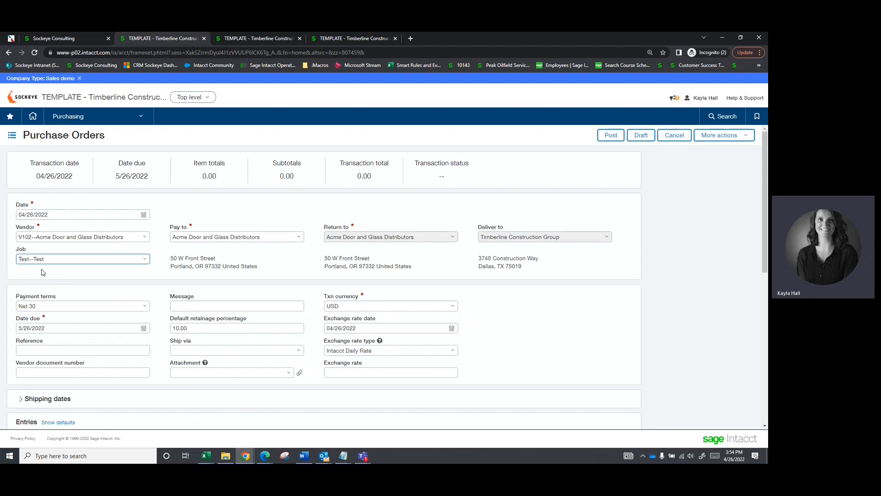
Show the default values for the purchase order's entries and apply them to the lines
scroll(479, 281, down, 2)
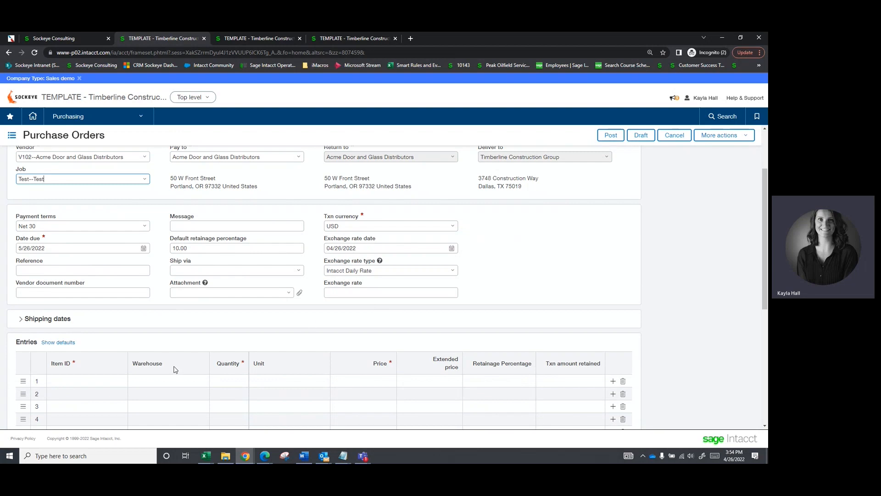
scroll(149, 338, up, 2)
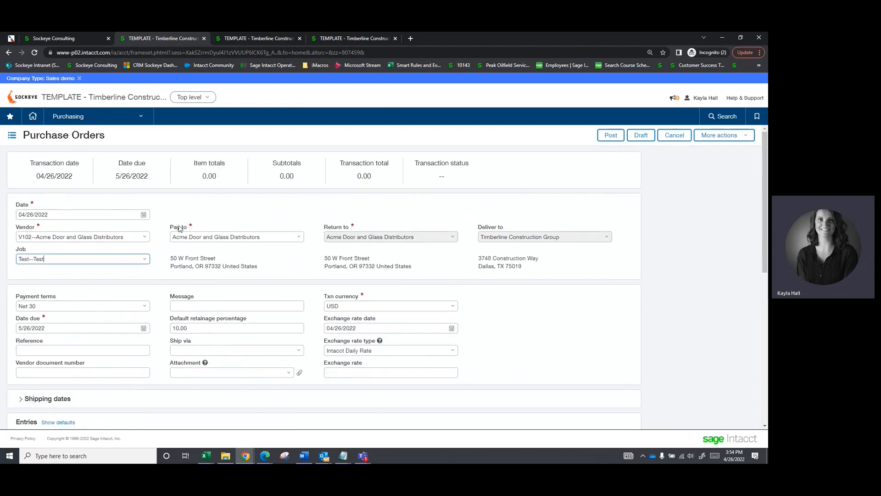
scroll(100, 138, down, 4)
click(69, 262)
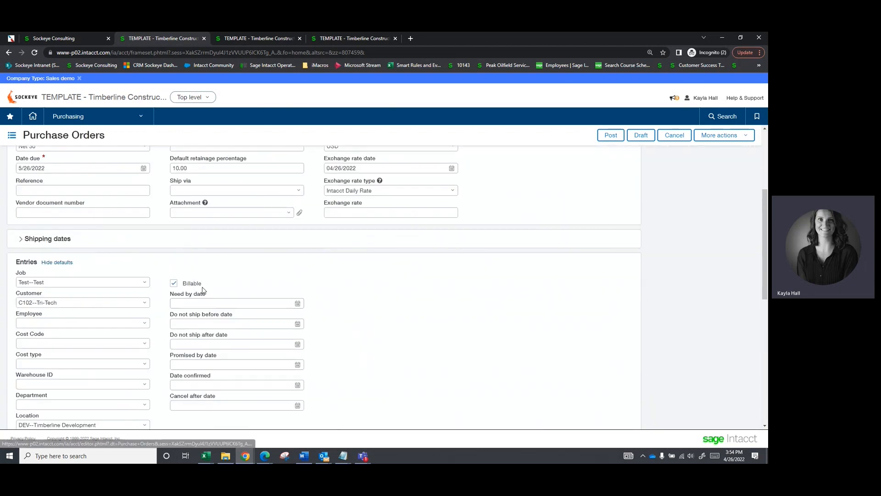
scroll(155, 303, down, 3)
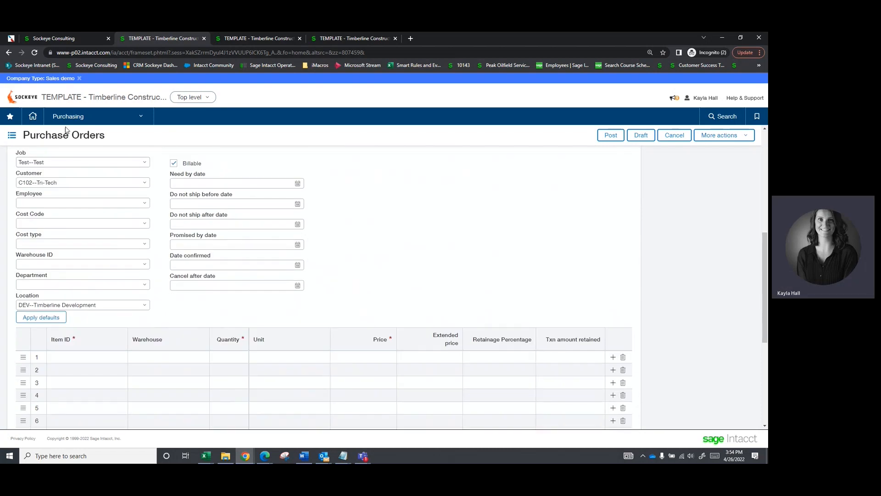
click(42, 318)
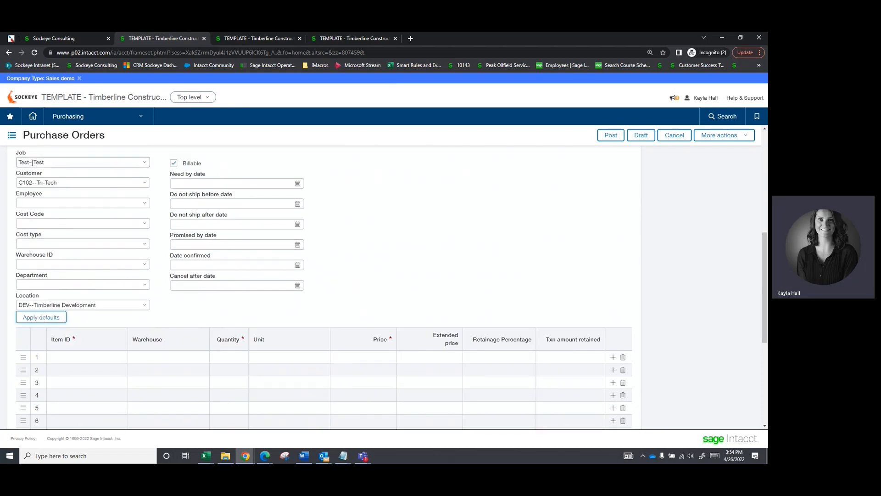
scroll(45, 234, up, 6)
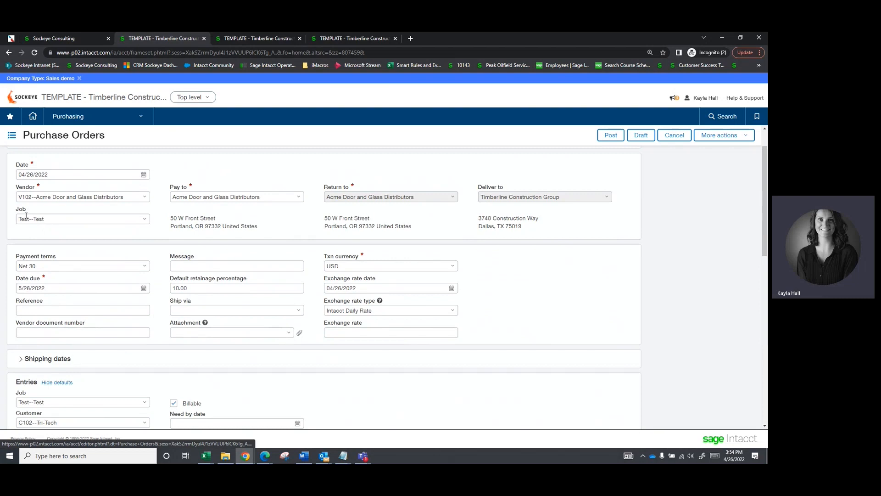
scroll(46, 234, down, 5)
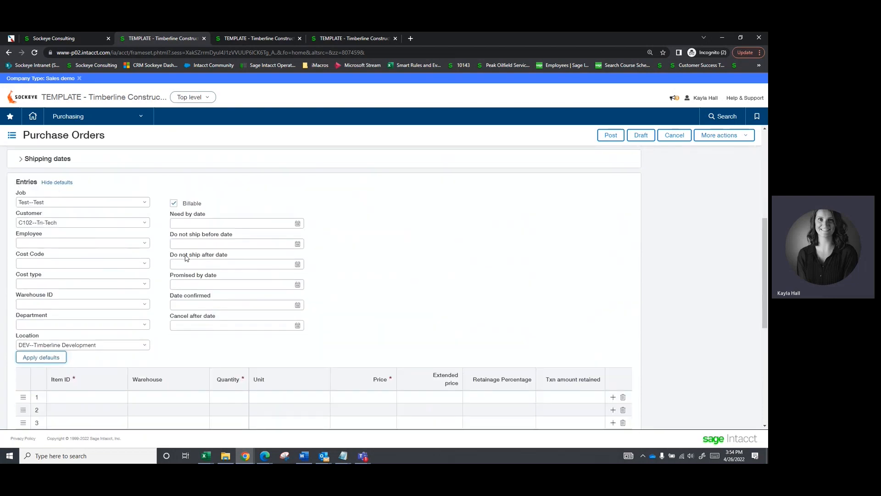
scroll(78, 264, down, 2)
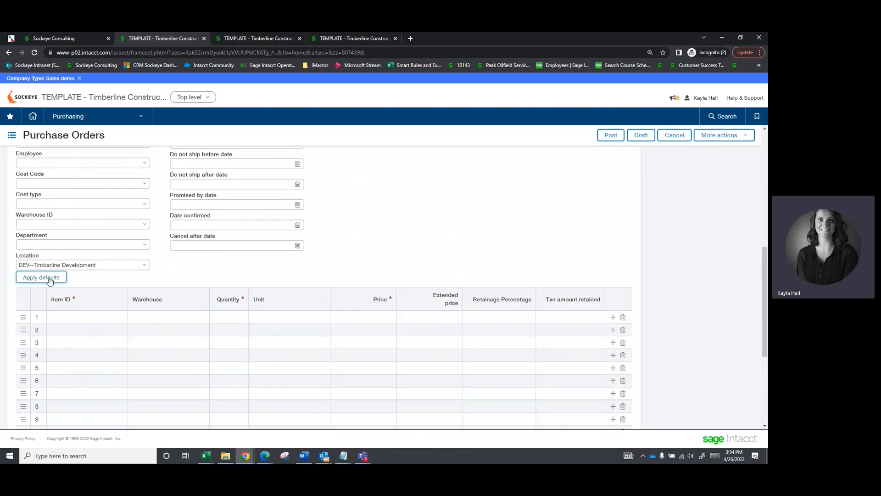
Examine the details and dimensions of the first entry line, and hide the details again
click(90, 319)
click(334, 334)
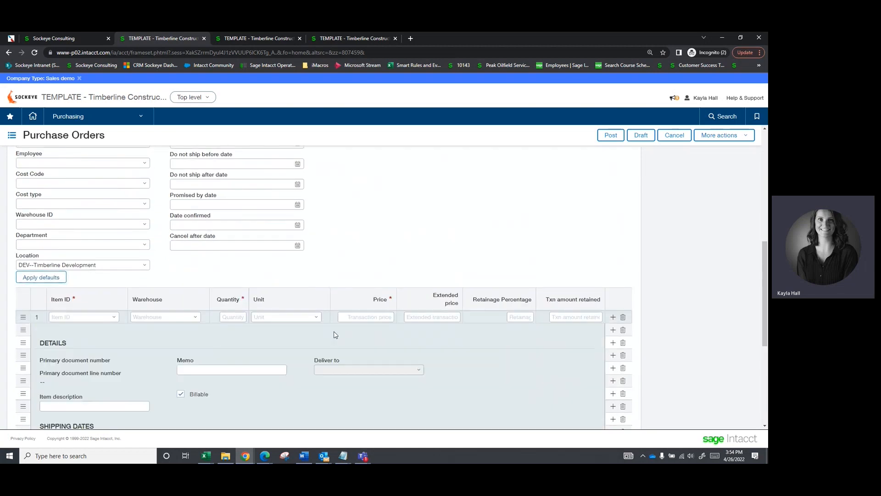
scroll(336, 335, down, 4)
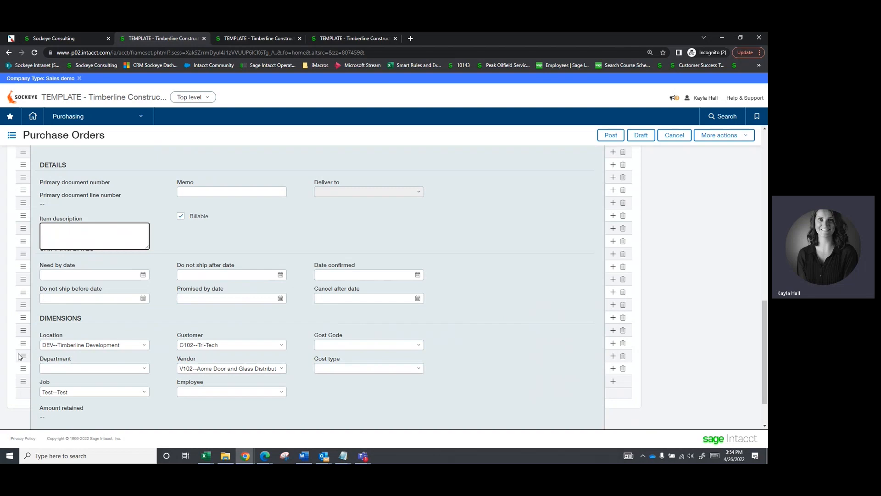
scroll(149, 342, down, 1)
scroll(208, 313, down, 1)
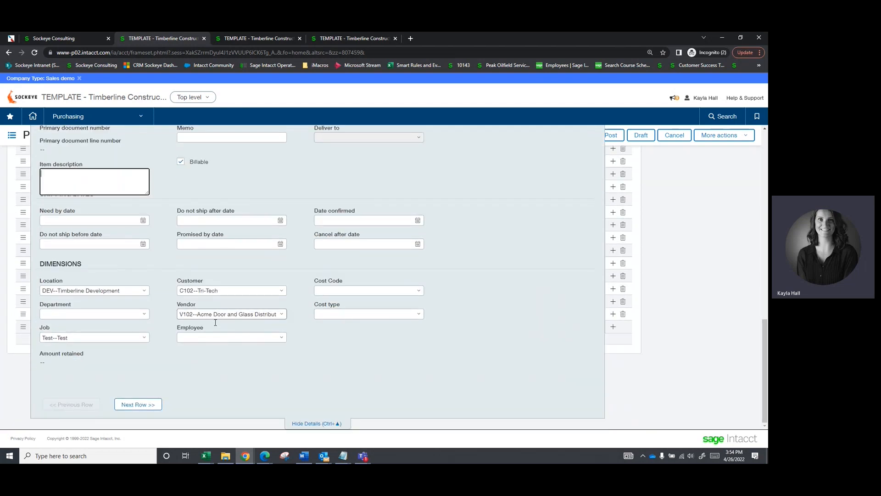
click(323, 421)
scroll(296, 376, up, 2)
Enter item Material--Material at a price of 500 on line 1 and compare its retainage percentage with the order's default
click(116, 358)
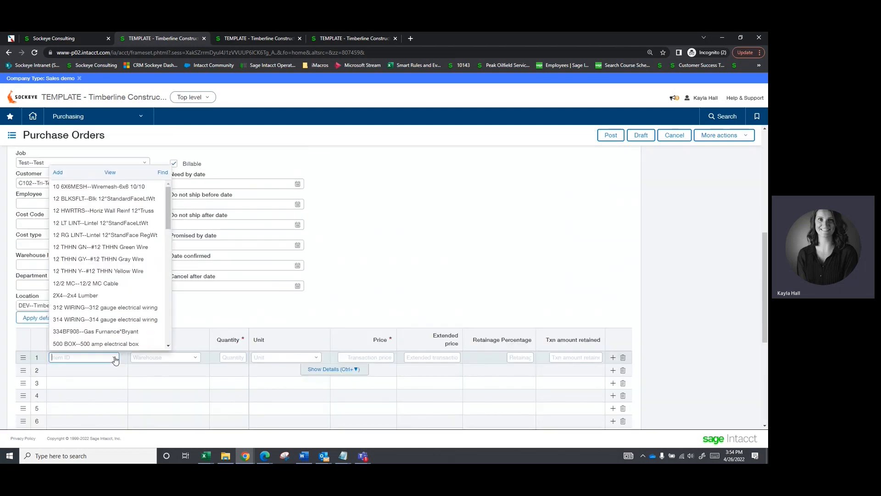
text(Mater)
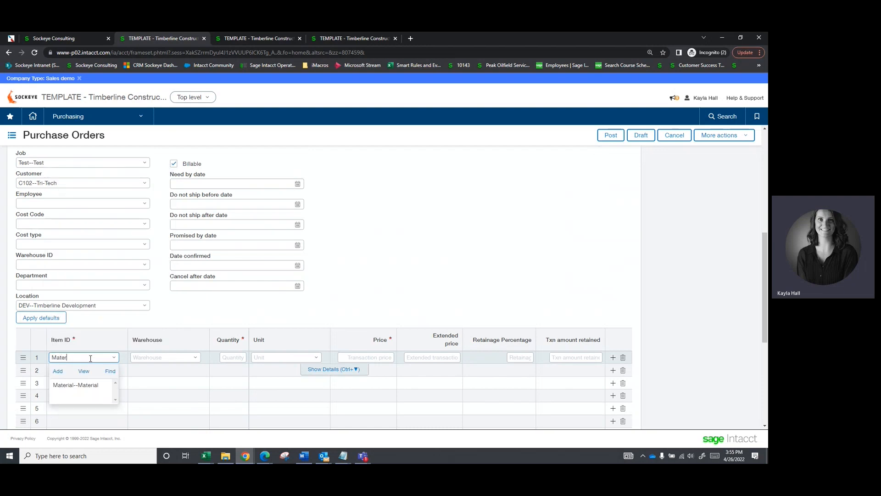
key(Return)
click(388, 357)
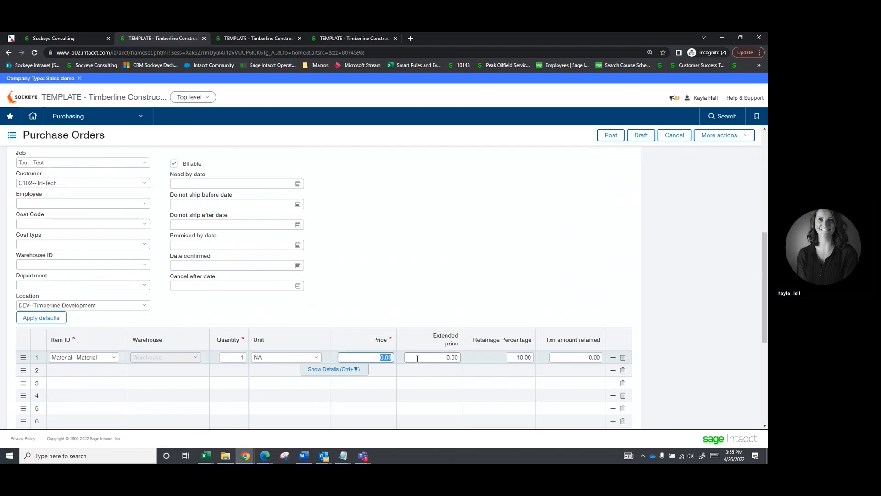
text(500)
key(Return)
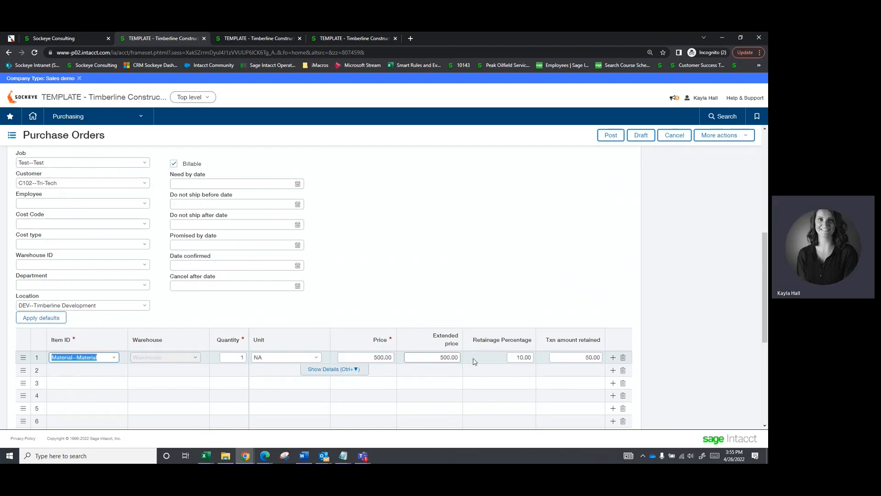
click(509, 359)
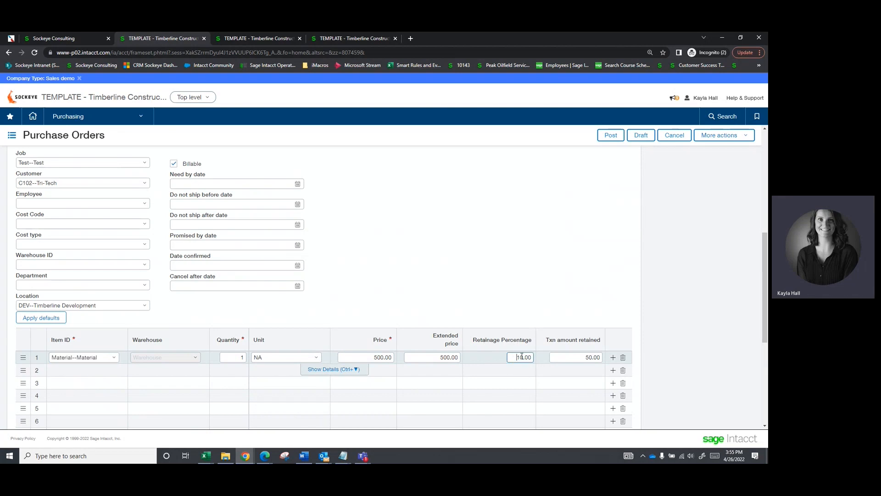
scroll(155, 299, up, 4)
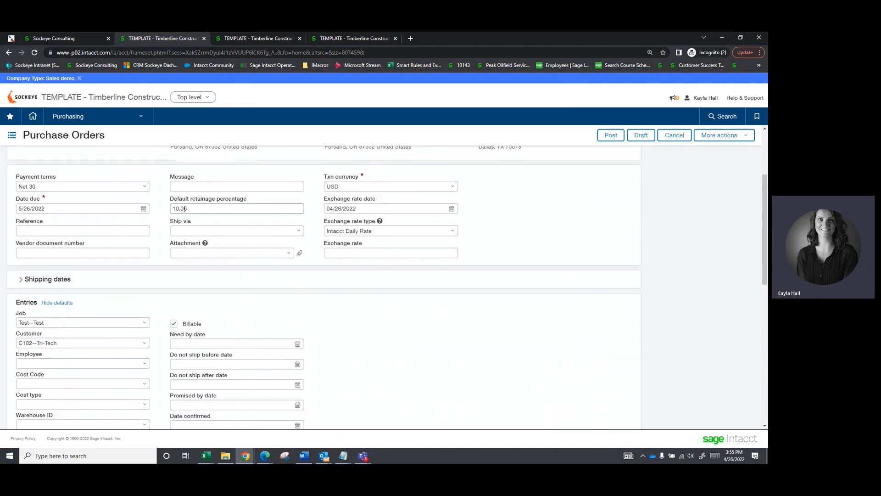
scroll(447, 339, down, 4)
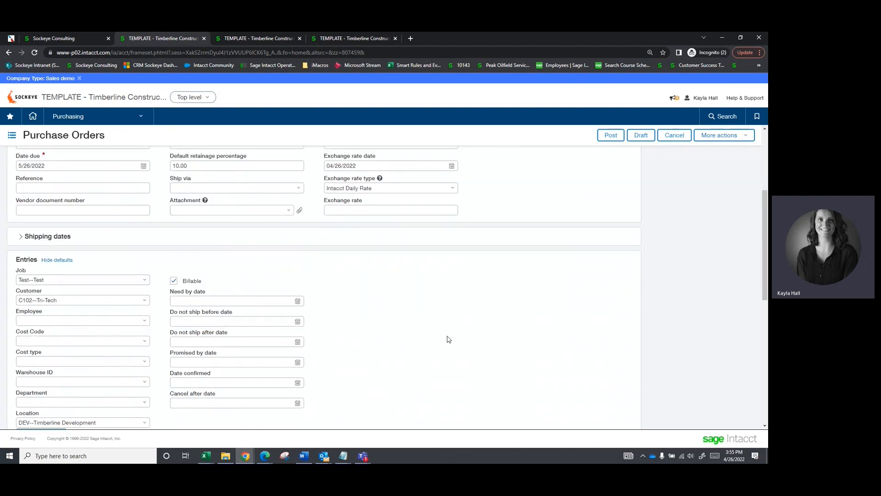
Add a second line for item Material--Material at a price of 100 and post the purchase order
key(Tab)
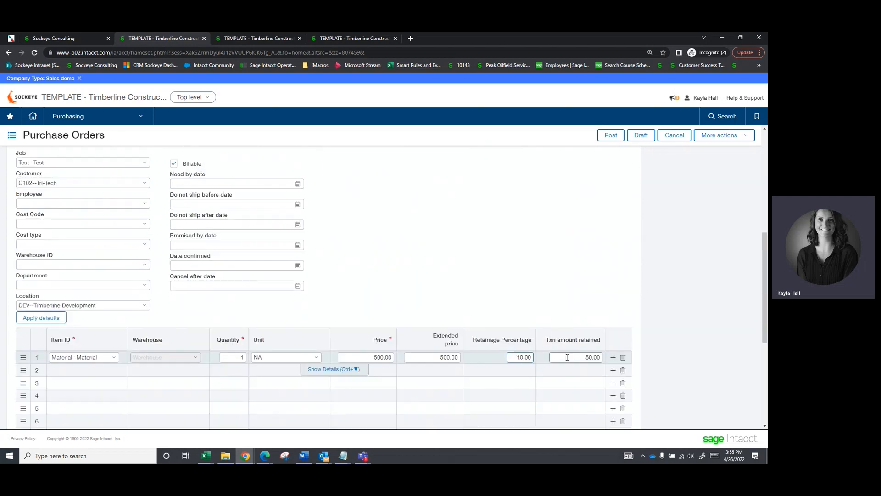
key(Tab)
text(Materi)
key(Tab)
key(Tab)
key(Tab)
key(Tab)
text(100)
key(Tab)
key(Tab)
key(Tab)
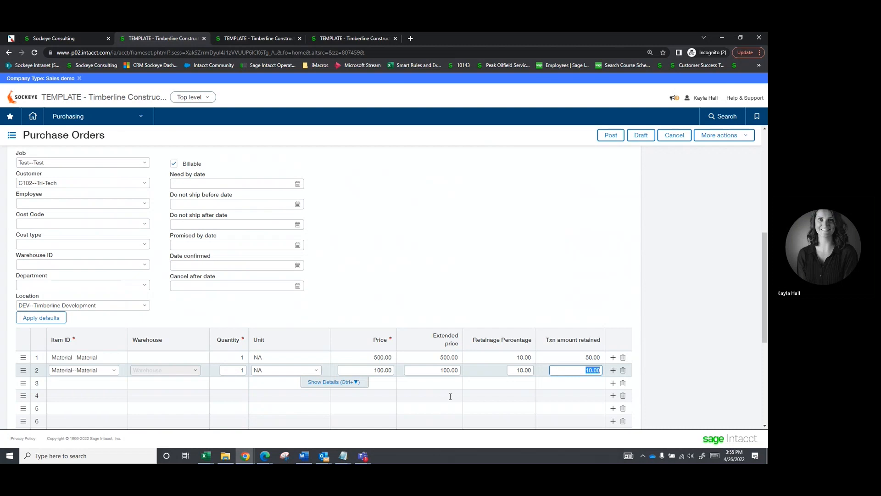
scroll(423, 248, up, 10)
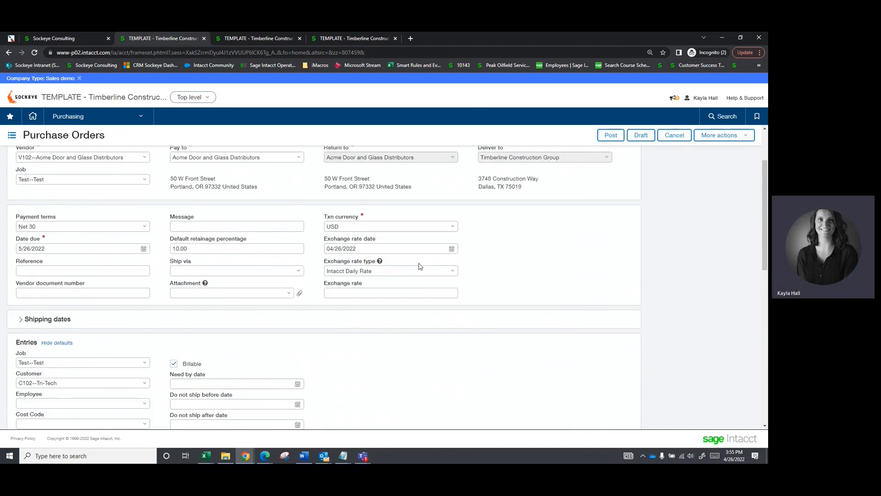
click(610, 135)
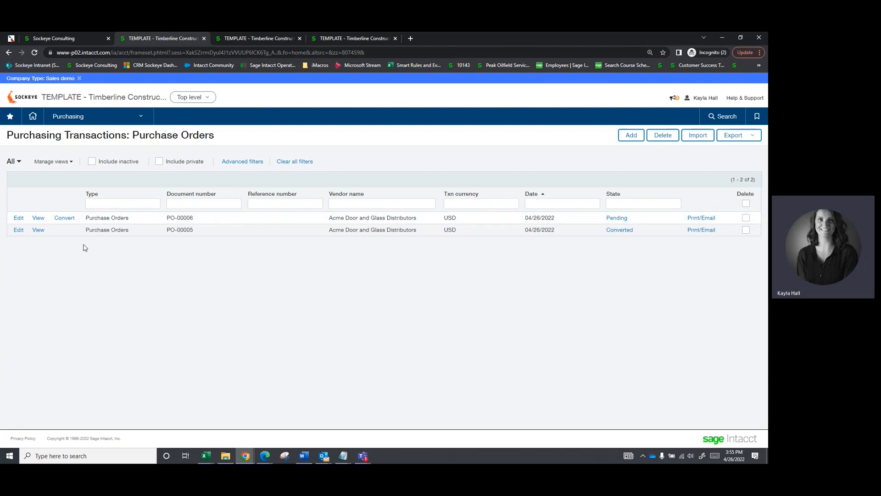
Convert the pending purchase order to a vendor invoice and check the default retainage percentage and line entries carried over
click(70, 222)
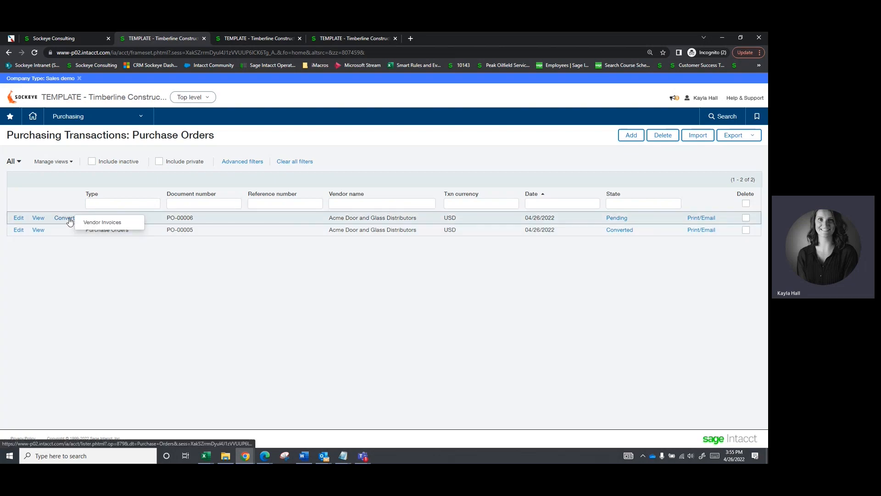
click(102, 227)
scroll(527, 338, down, 3)
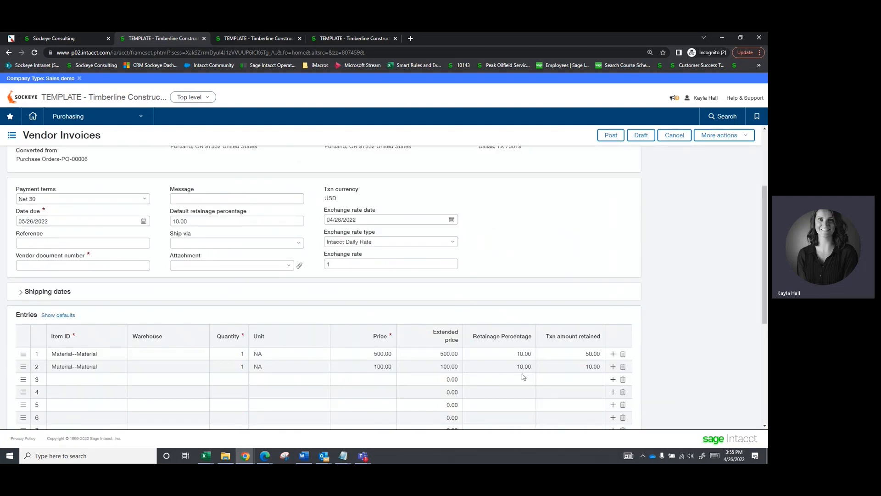
scroll(192, 266, up, 3)
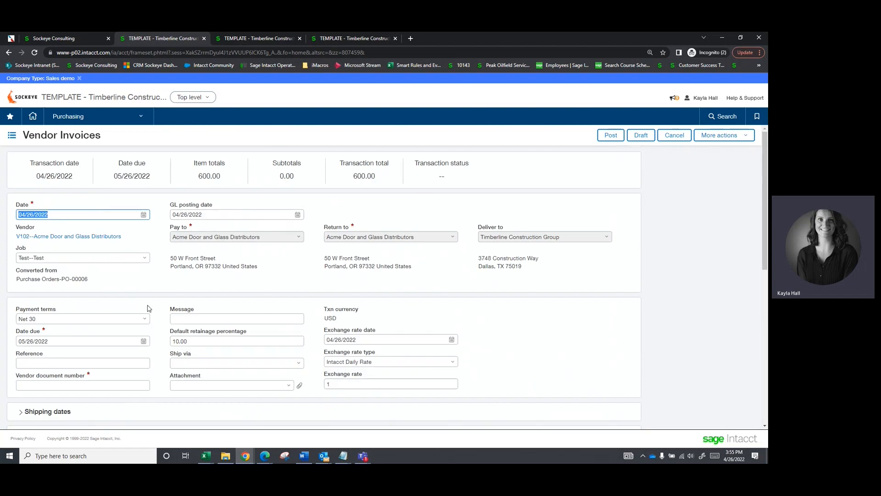
scroll(154, 288, down, 3)
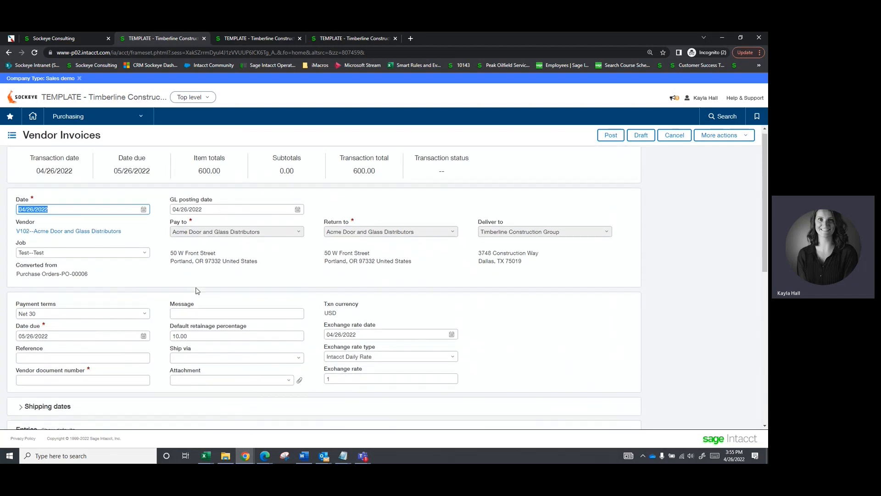
Examine the retainage percentage on the invoice's second line and the blank third entry line
click(513, 363)
scroll(620, 317, down, 2)
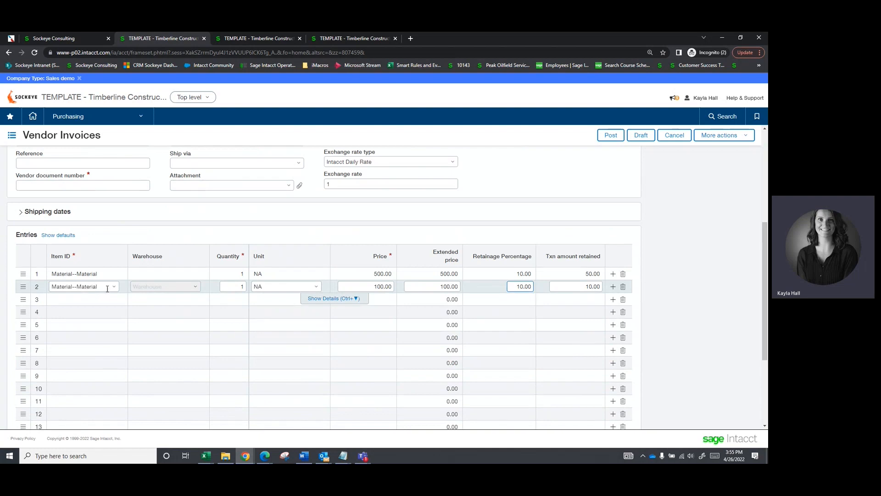
click(86, 299)
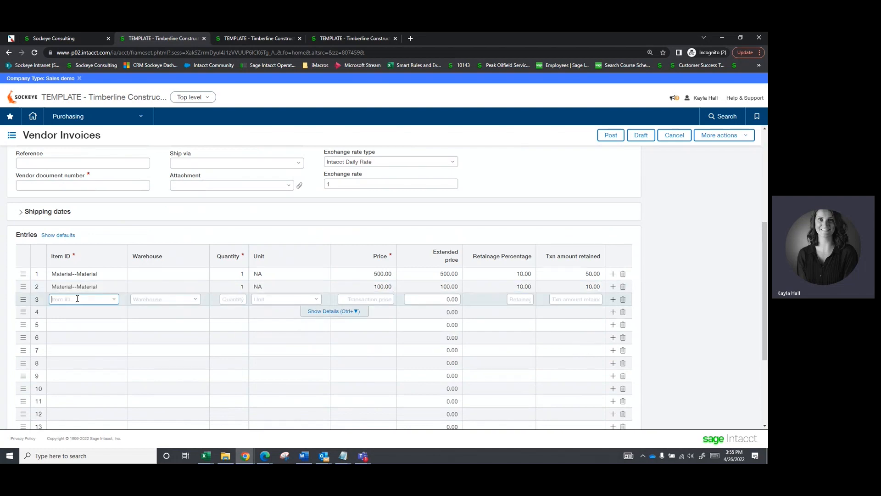
click(522, 297)
scroll(517, 299, up, 5)
scroll(522, 312, down, 3)
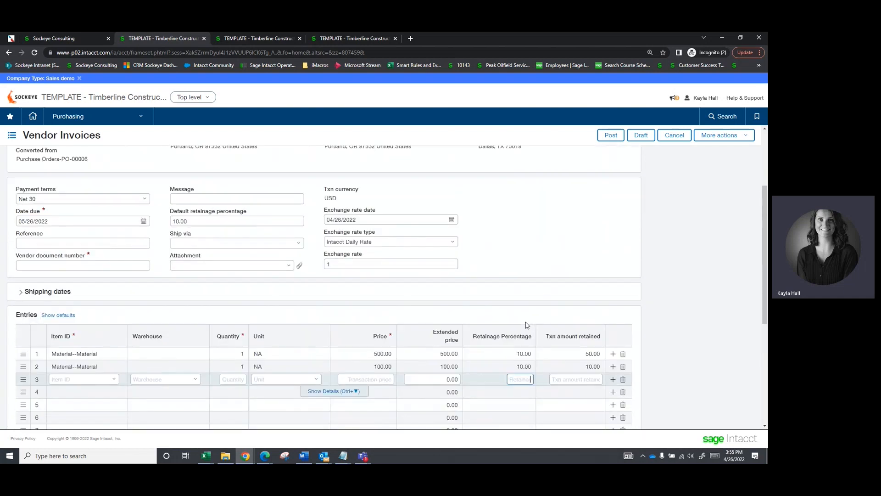
Enter Test Vend Doc as the vendor document number and post the vendor invoice
click(616, 140)
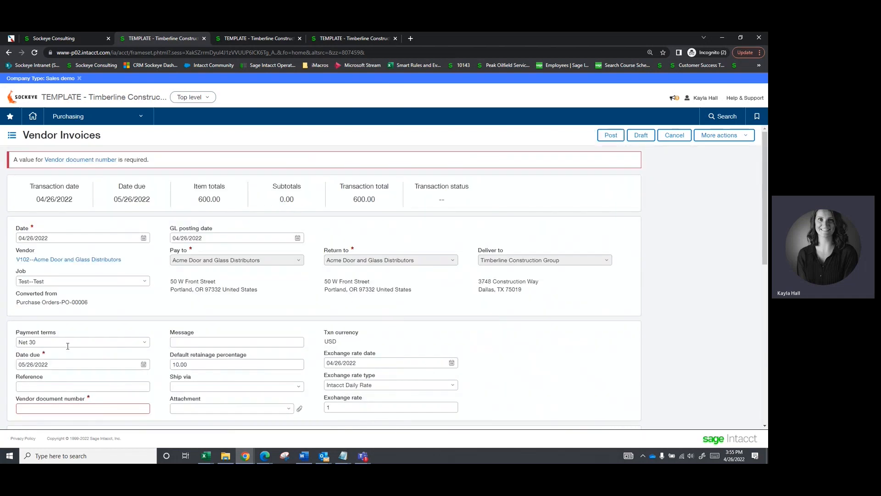
scroll(68, 346, down, 1)
click(64, 409)
text(Test Vend Doc)
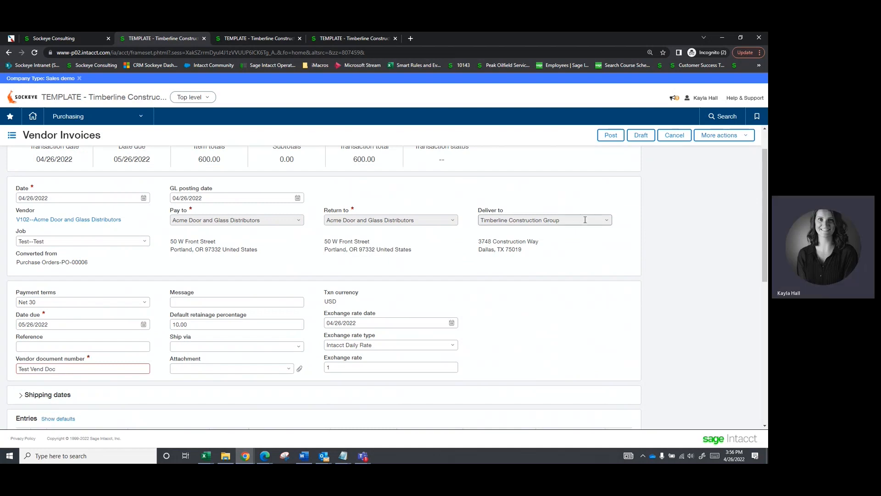
click(611, 135)
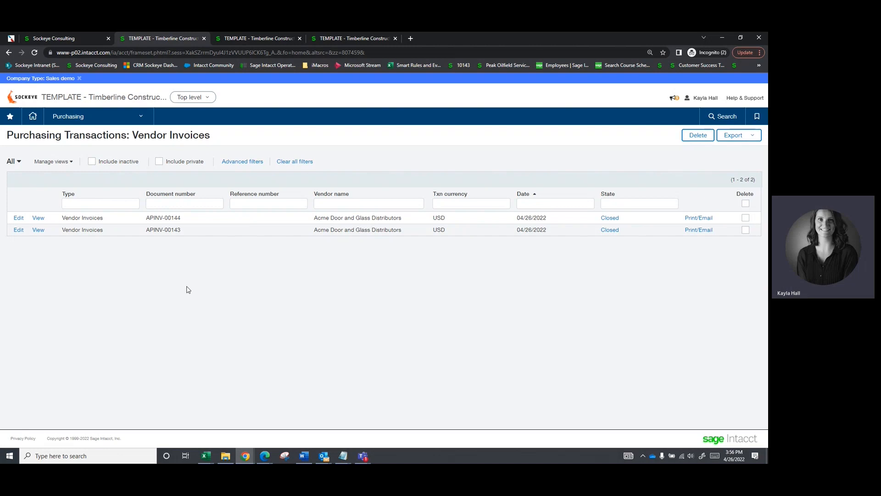
Open the Accounts Payable bills list to find the bill for the posted vendor invoice
click(82, 118)
mouse_move(106, 180)
click(176, 135)
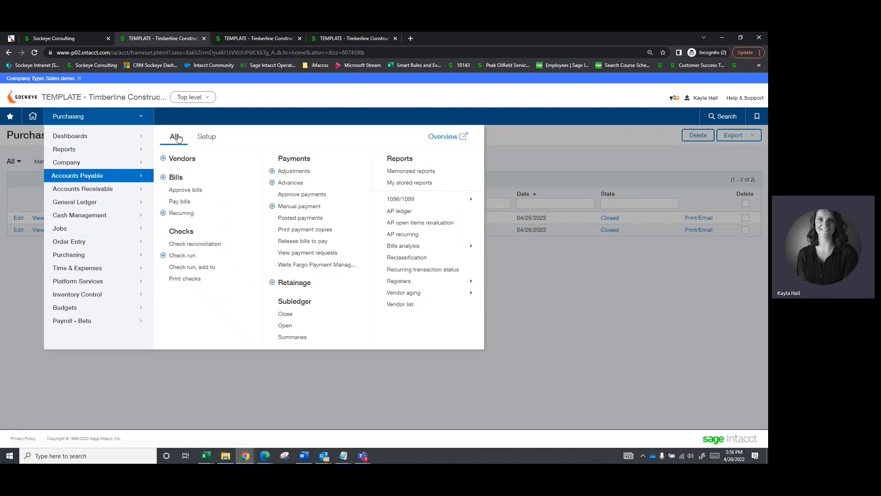
click(177, 176)
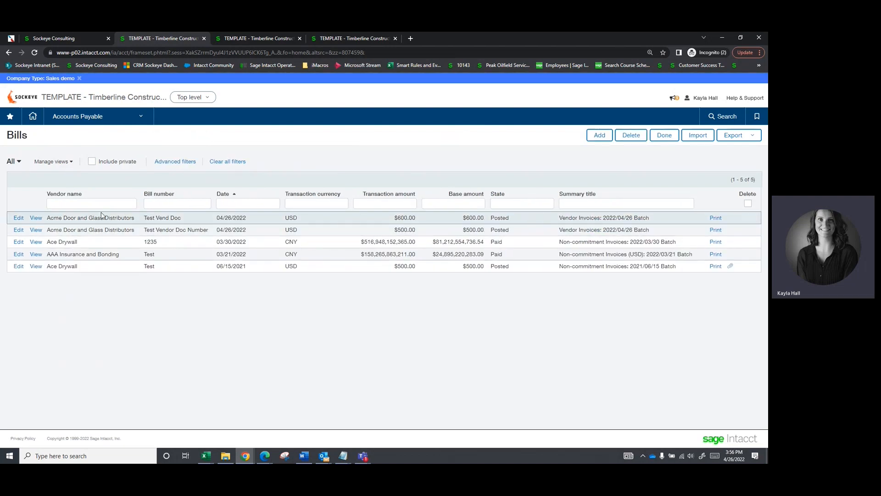
Open Pay Bills and filter the vendor range to V102--Acme Door and Glass Distributors to check the amounts due
click(73, 117)
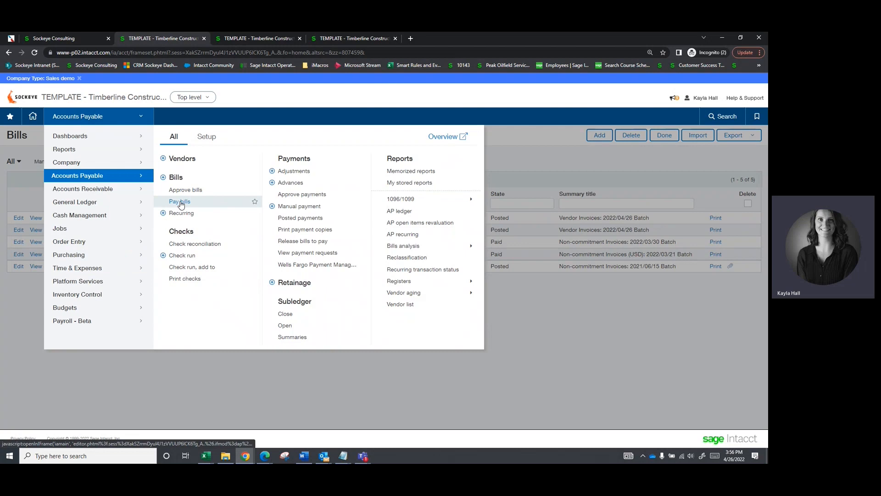
click(179, 201)
click(264, 207)
text(Acme)
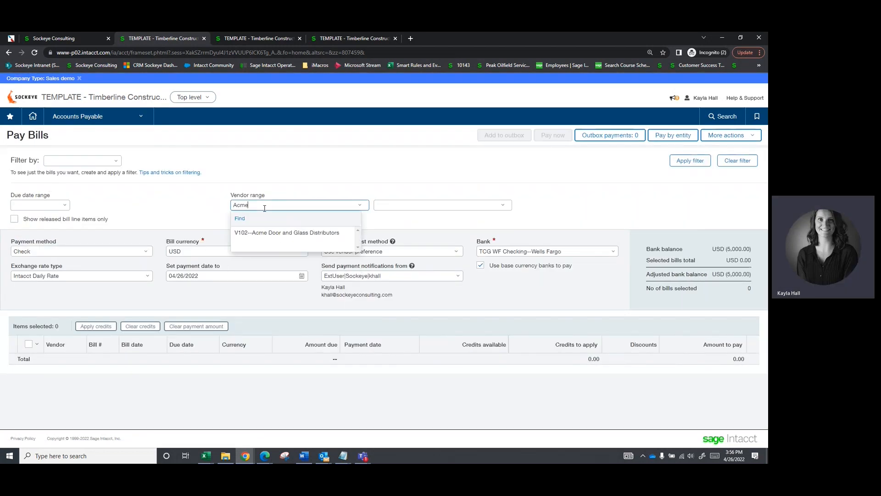
click(277, 229)
click(287, 208)
text(Acme)
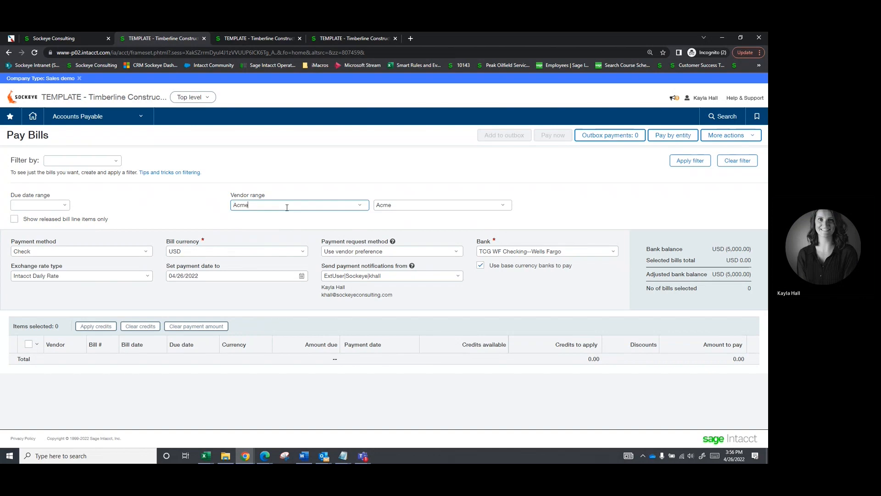
click(287, 229)
click(684, 162)
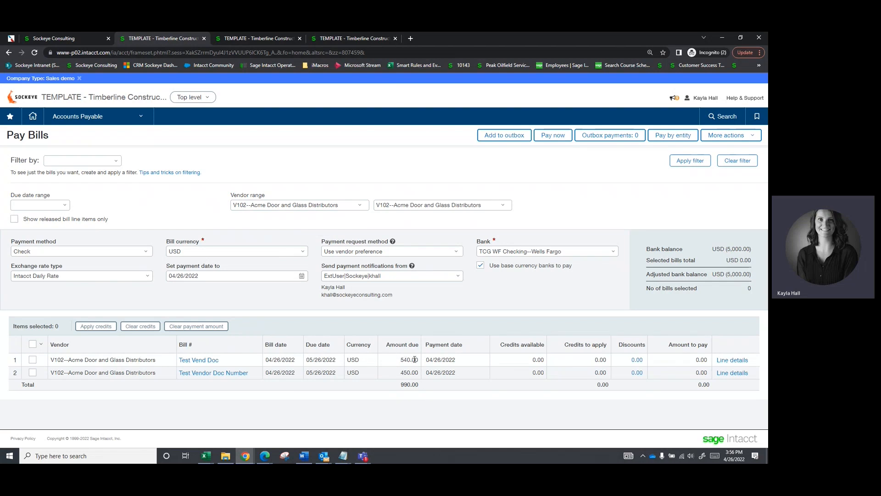
Leave Pay Bills and create a new AP retainage release with a GL posting date of 03/31/2022
click(99, 117)
click(298, 284)
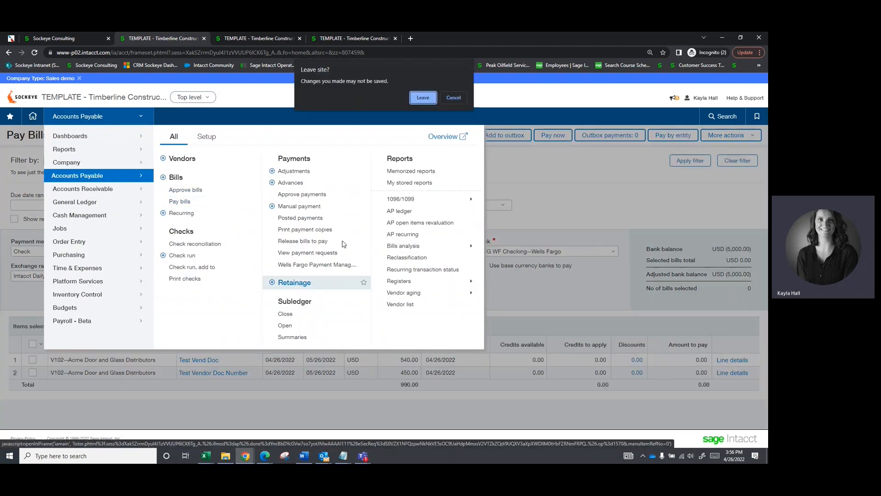
click(424, 98)
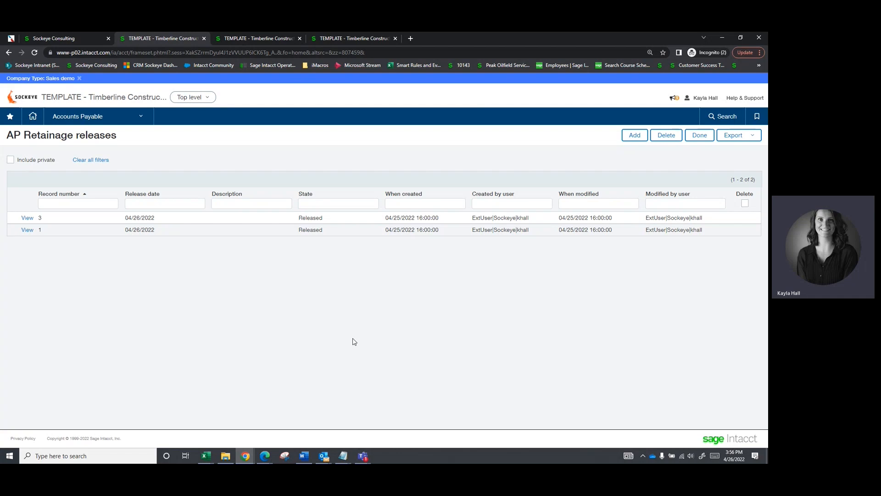
click(636, 136)
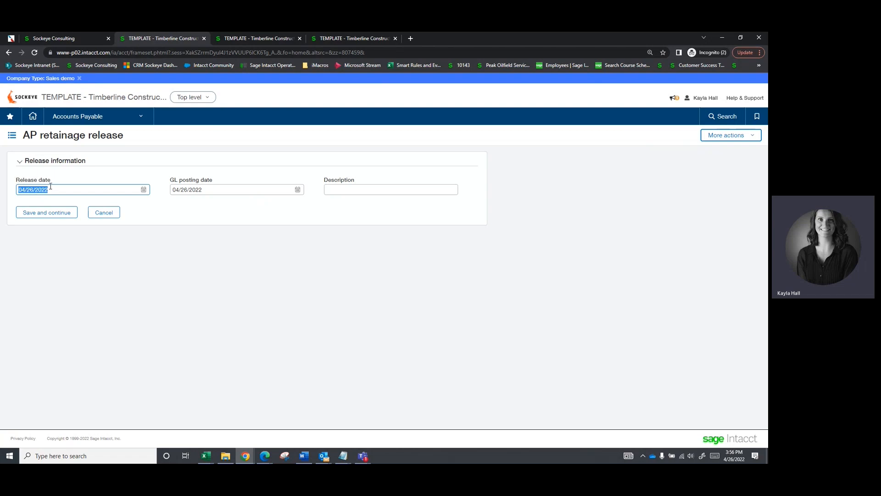
click(298, 190)
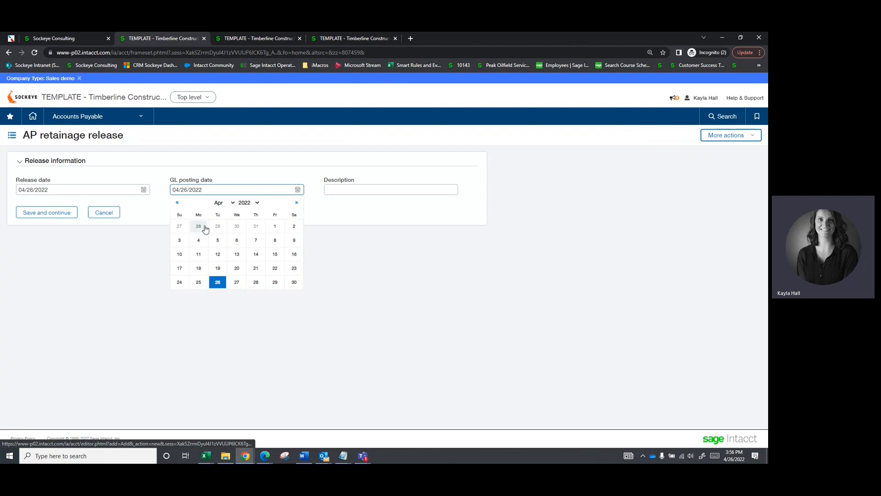
click(250, 227)
click(53, 215)
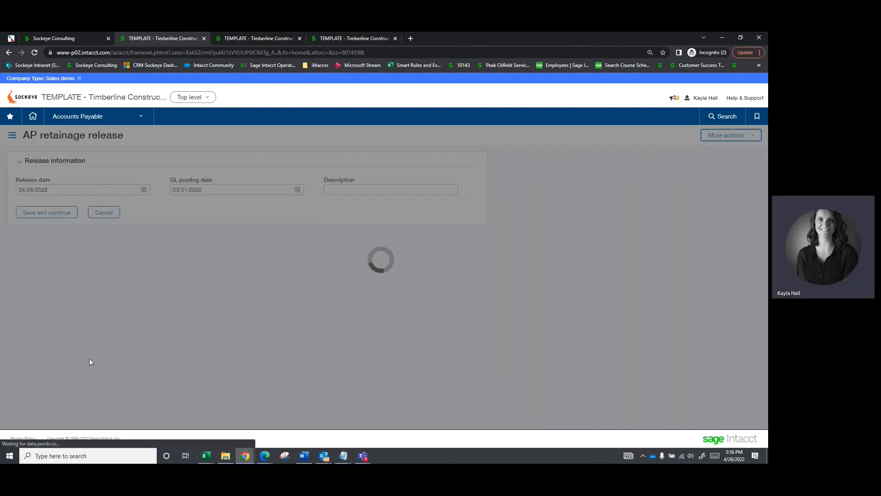
Filter the releasable retainage records to job Test and add all of them to the release
click(457, 259)
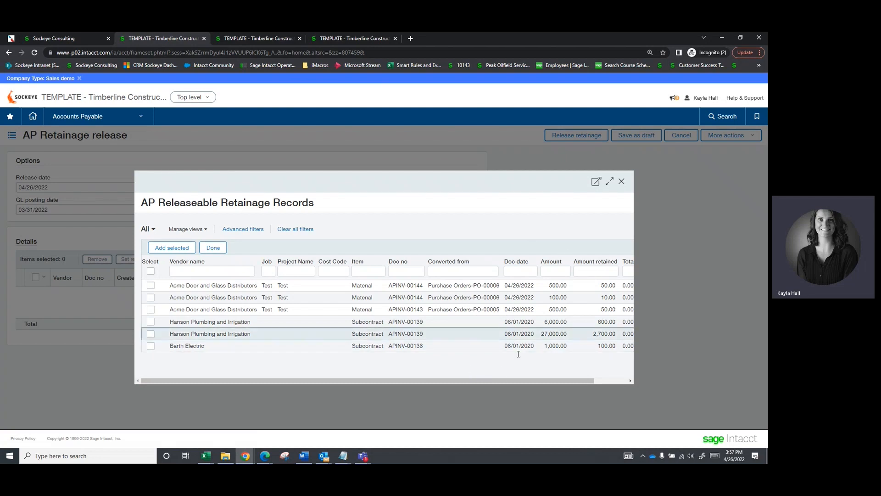
click(268, 271)
text(Test)
key(Return)
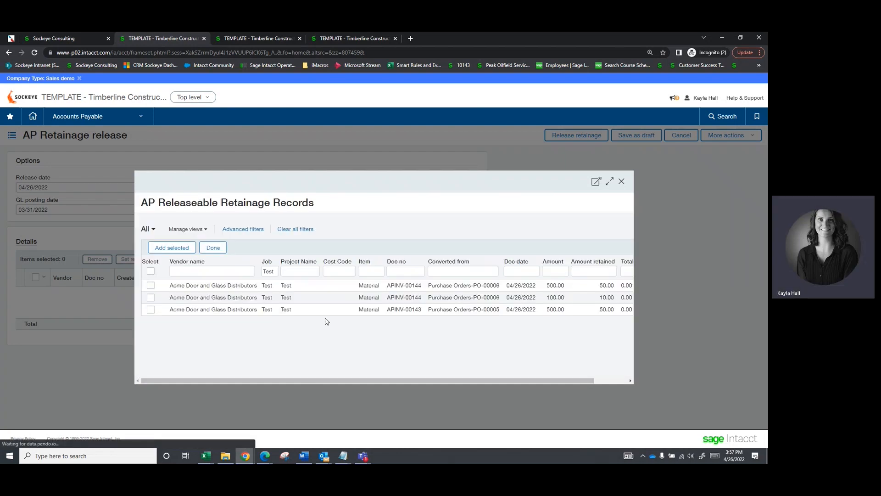
click(151, 272)
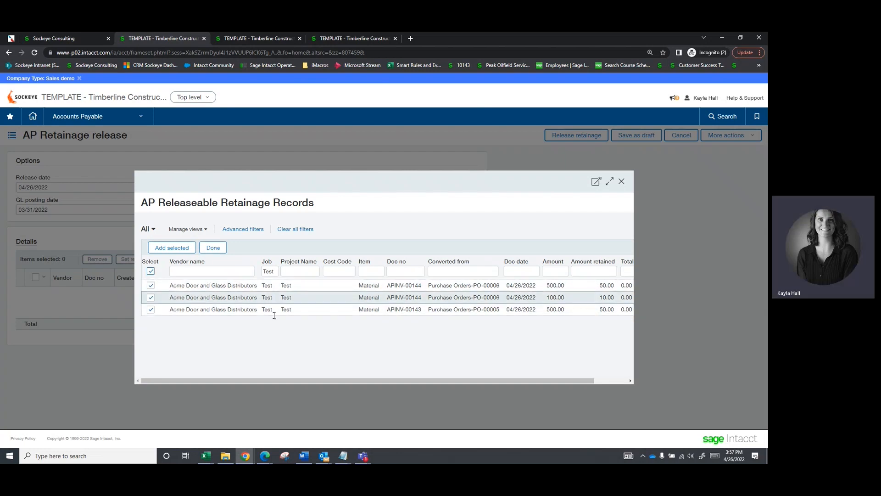
click(173, 248)
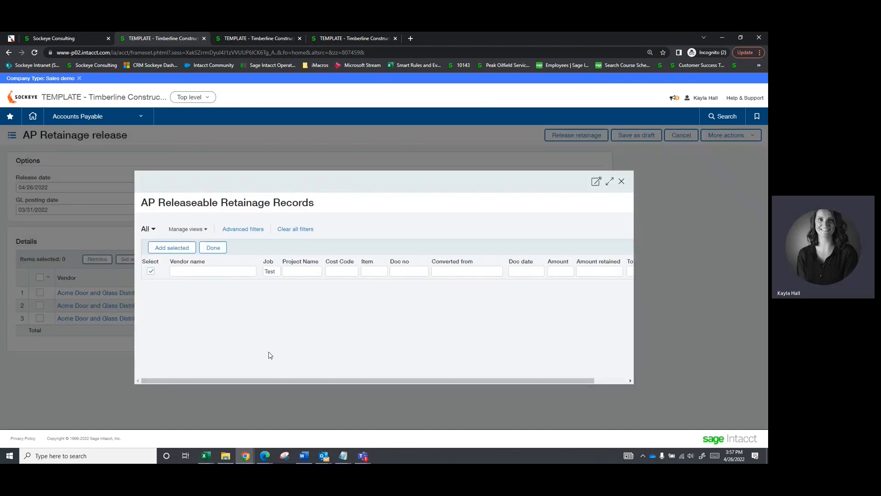
click(621, 181)
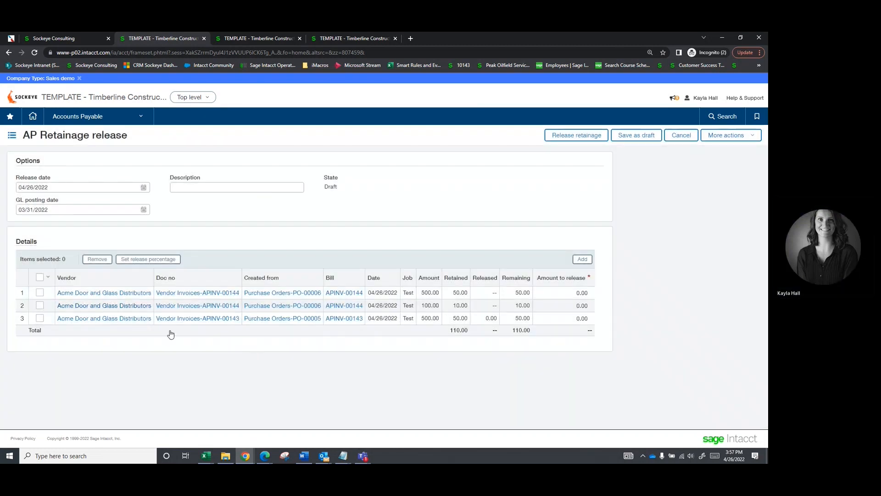
Set the amounts to release to 50 on line 1, 10 on line 2 and 50 on line 3
click(580, 293)
text(50)
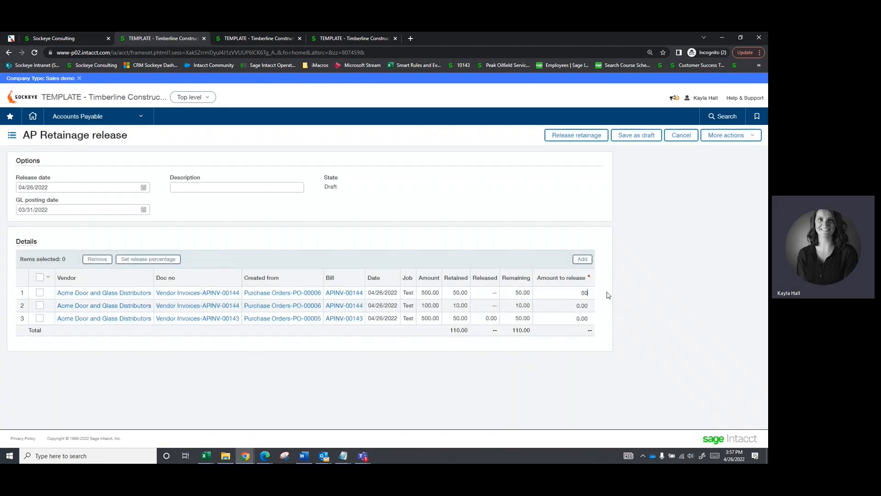
click(576, 306)
text(10)
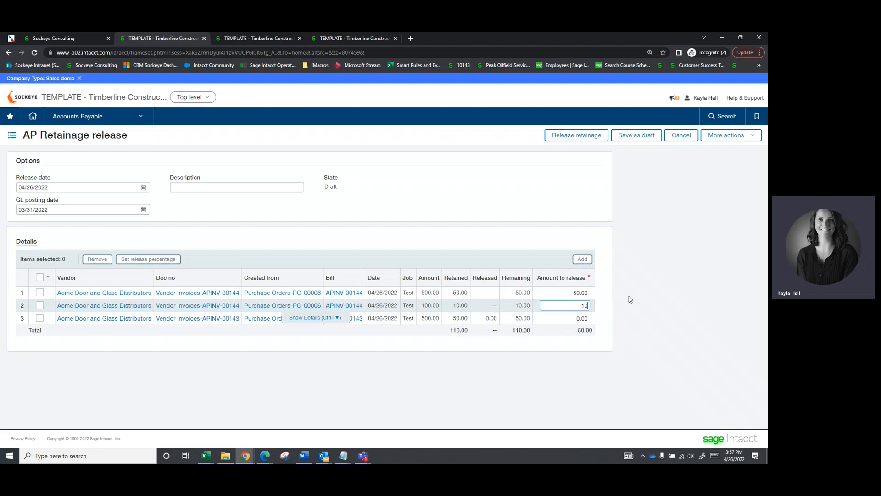
click(564, 319)
text(50)
click(622, 312)
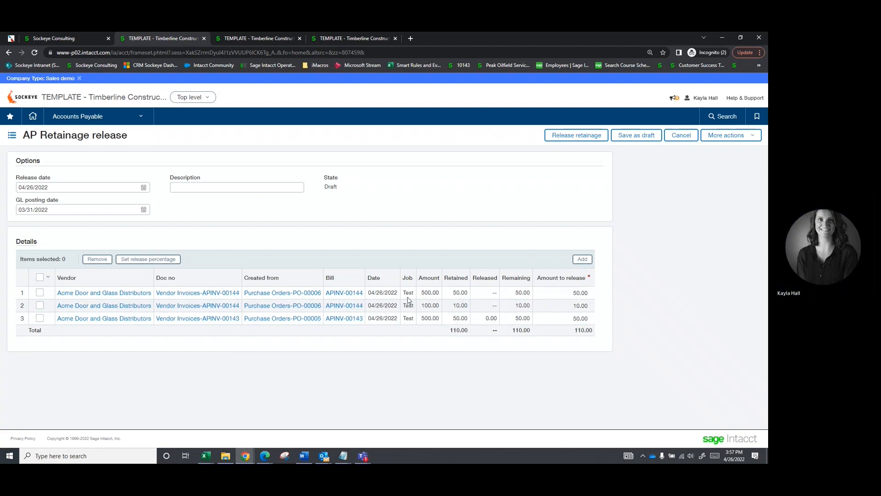
Describe the release as "Retainage for Test Project" and try to release the retainage
click(235, 187)
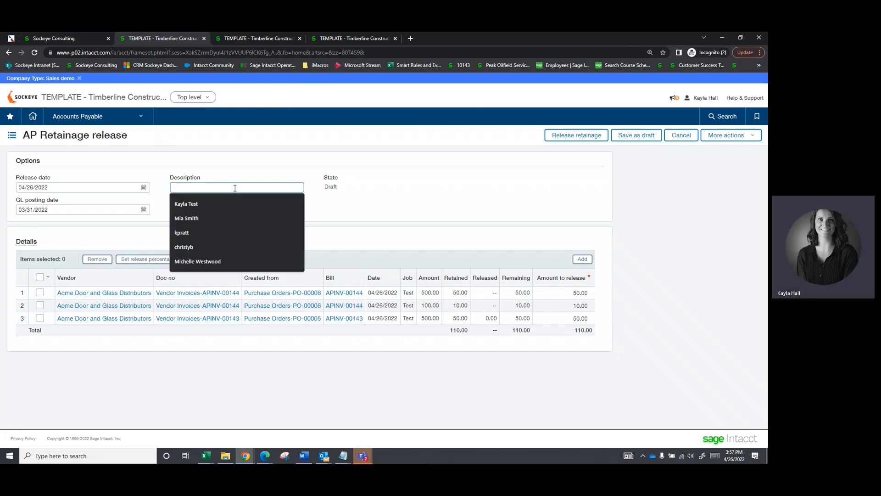
text(Retainage for Test Project)
click(574, 137)
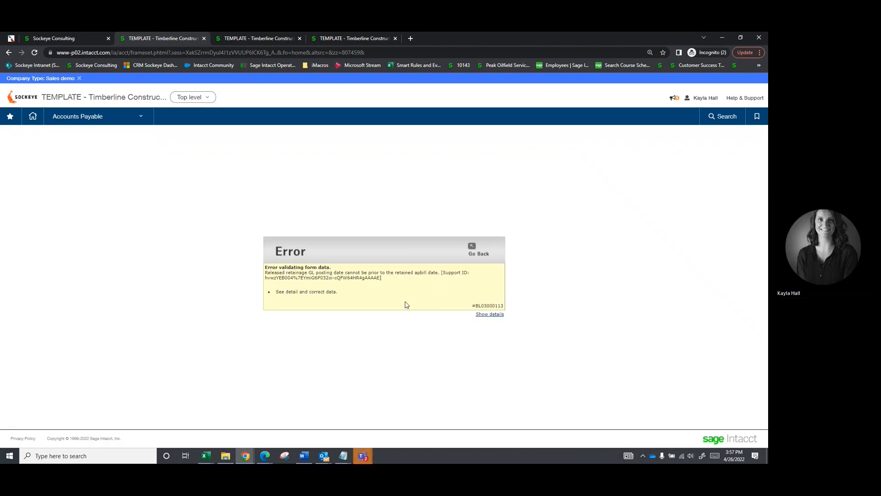
Return to the retainage release and set its GL posting date to 04/26/2022
click(468, 258)
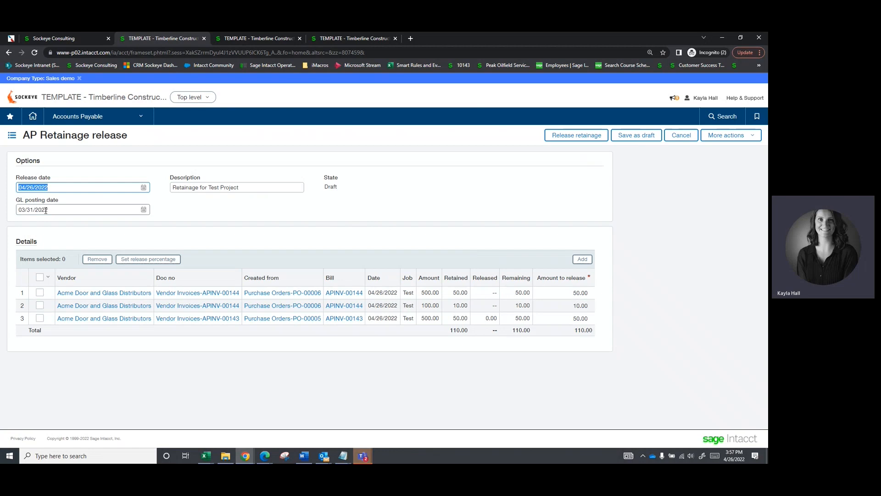
click(144, 210)
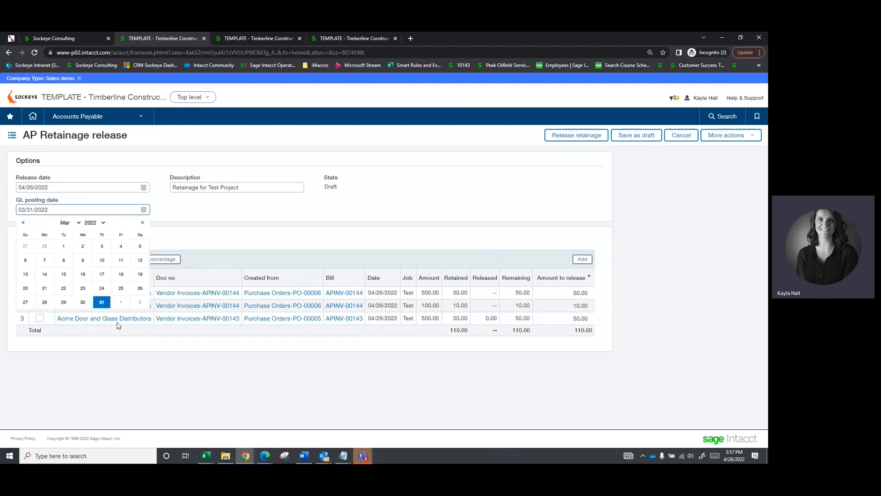
click(142, 224)
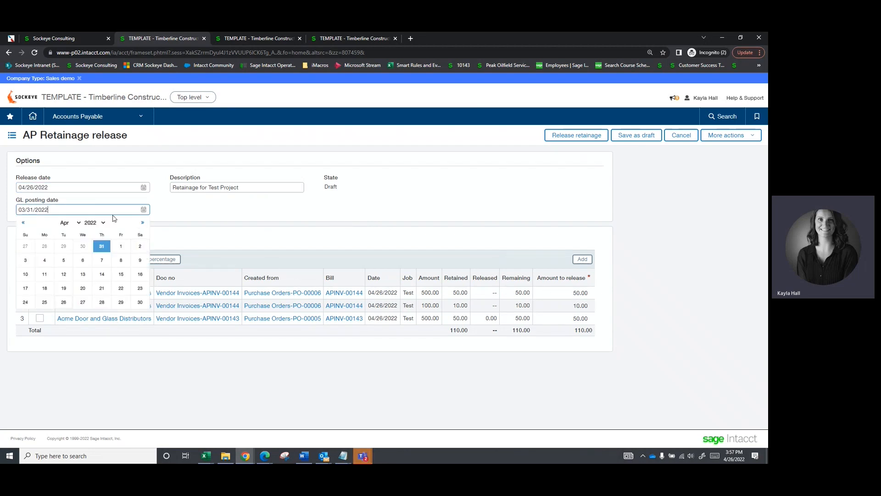
click(63, 302)
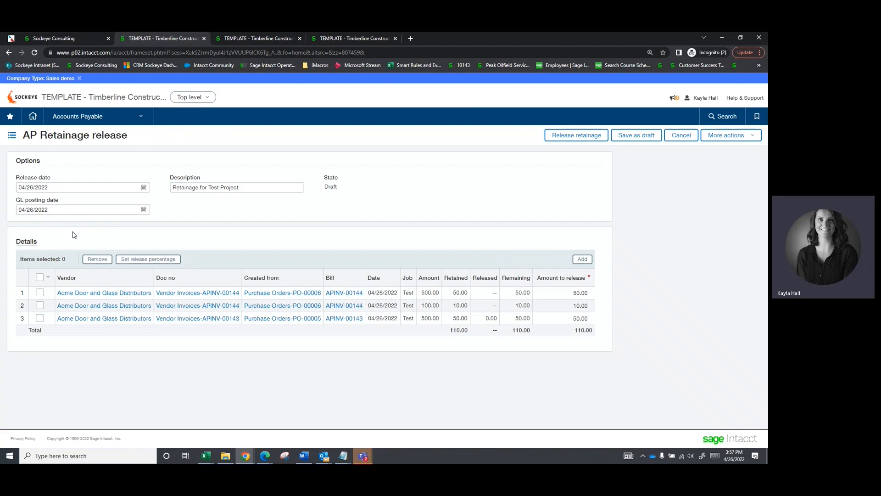
Release the retainage for the Test project and check the resulting retainage bill in the AP bills list
click(579, 138)
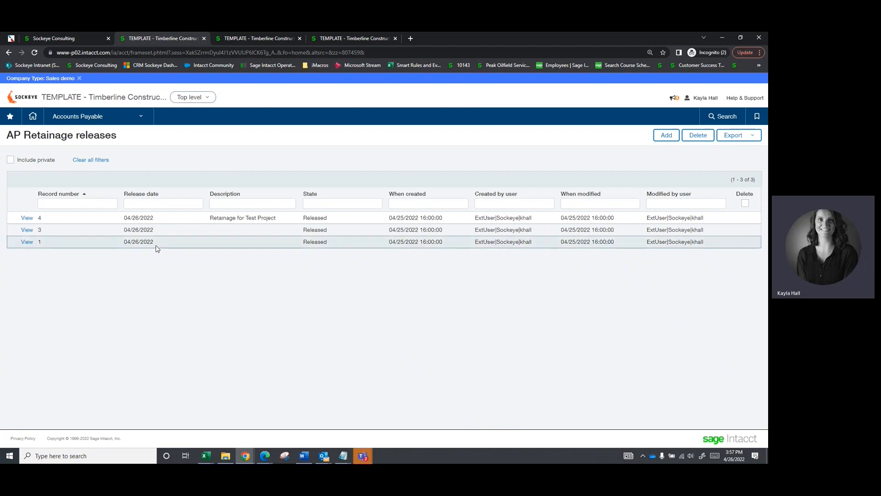
click(67, 120)
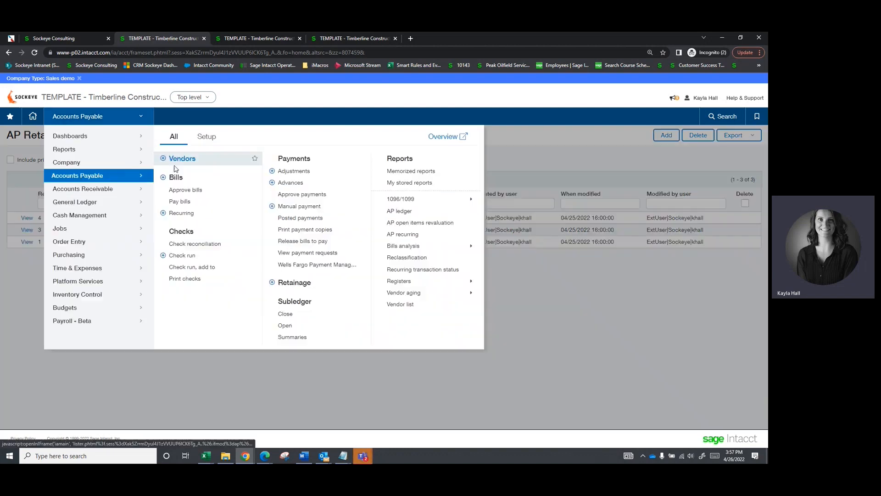
click(177, 174)
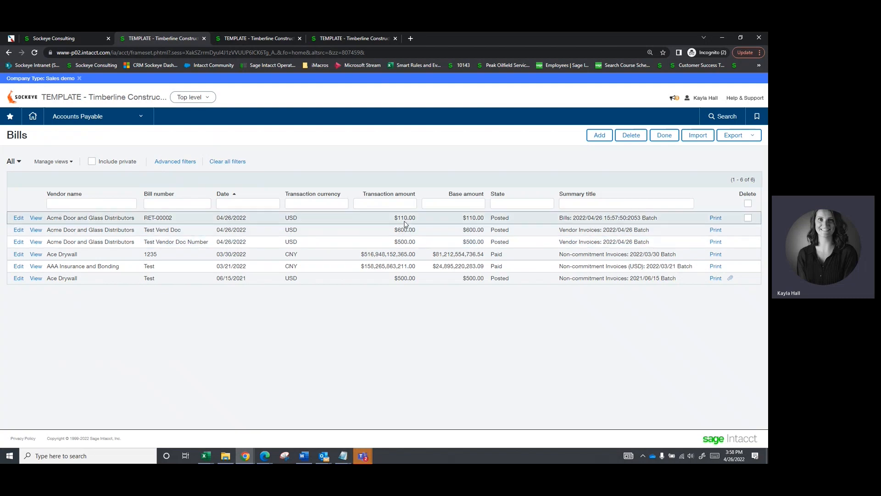
drag(143, 222, 199, 224)
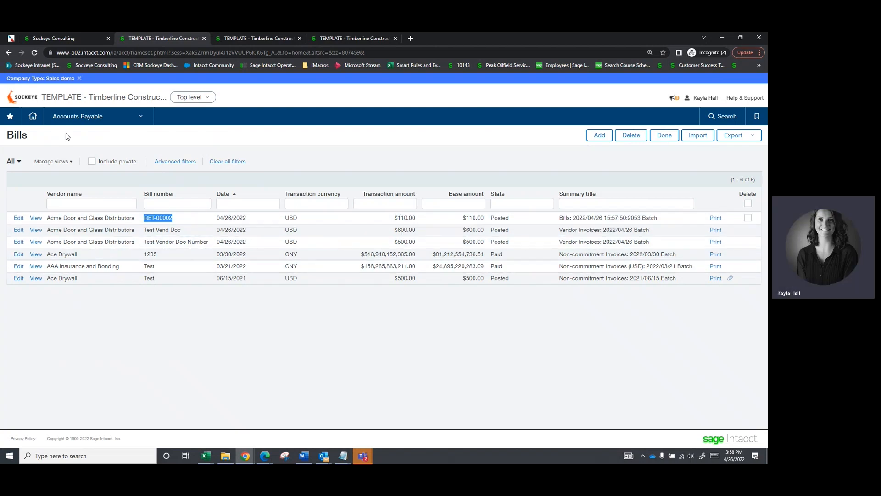
Filter the bills to pay to vendor V102--Acme Door and Glass Distributors and select all of the vendor's bills
click(92, 116)
click(186, 200)
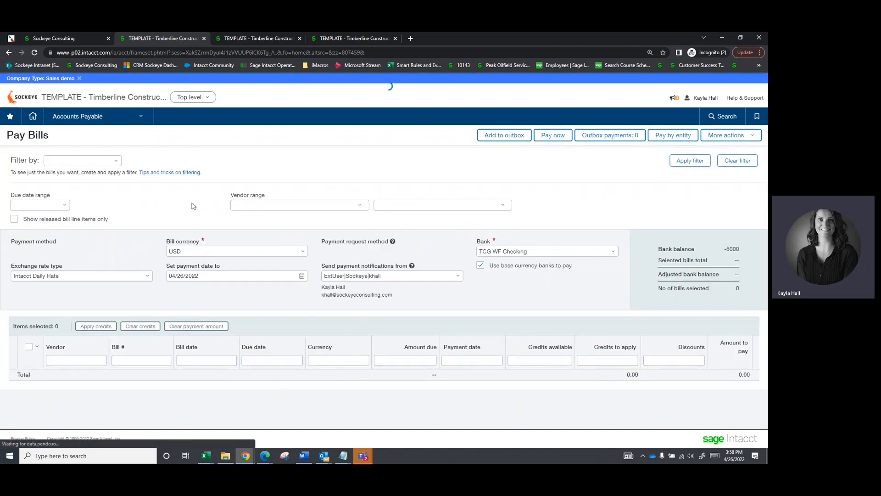
click(257, 205)
text(Acme)
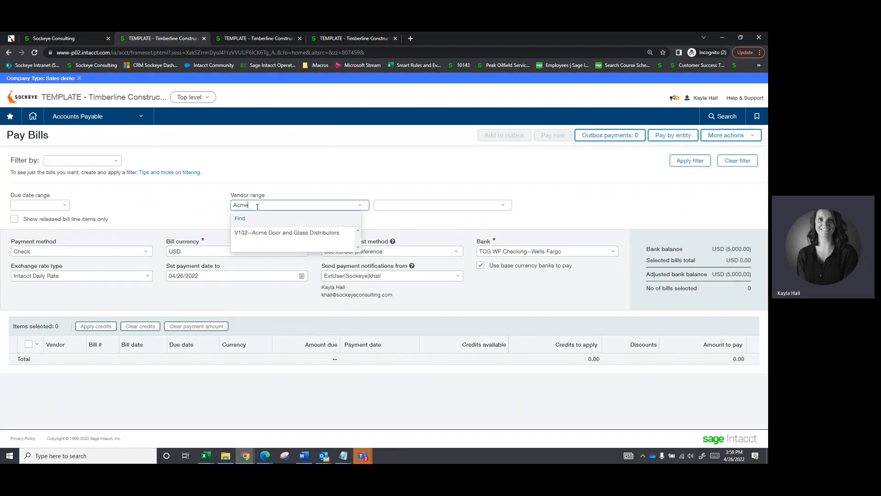
click(277, 232)
click(690, 160)
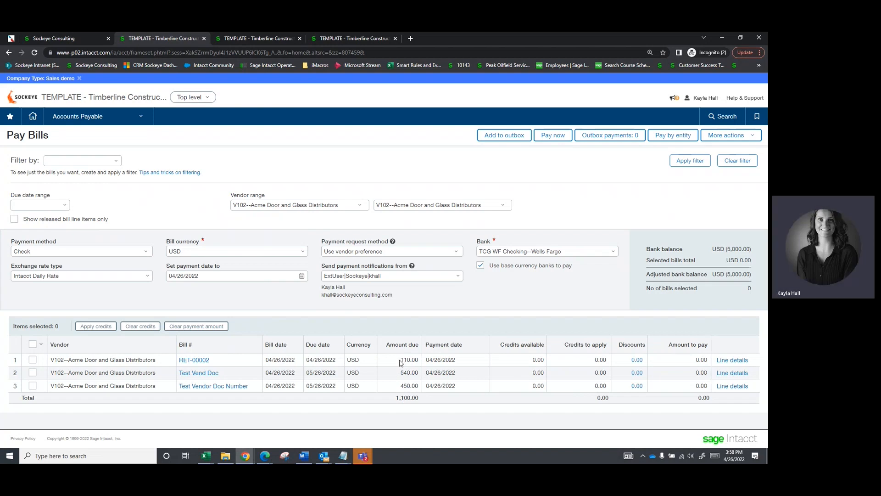
click(33, 344)
Switch to the spare browser tab and open the Accounts Payable vendor aging report
click(328, 45)
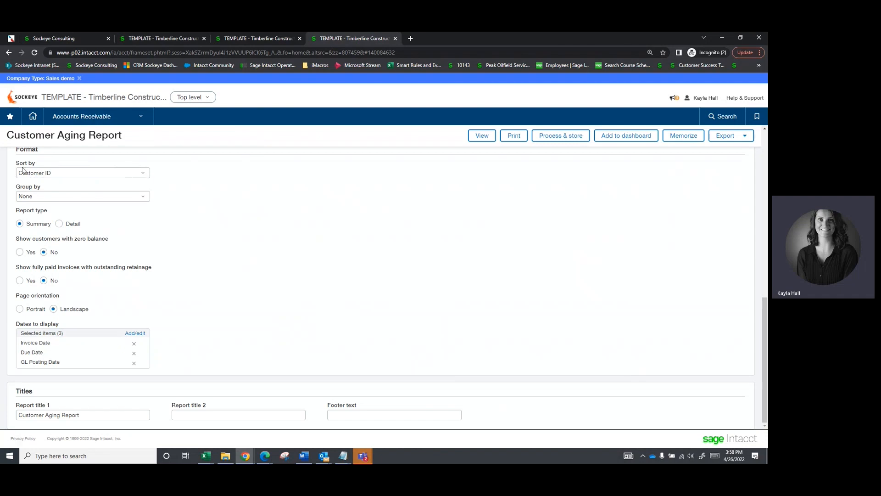
click(275, 39)
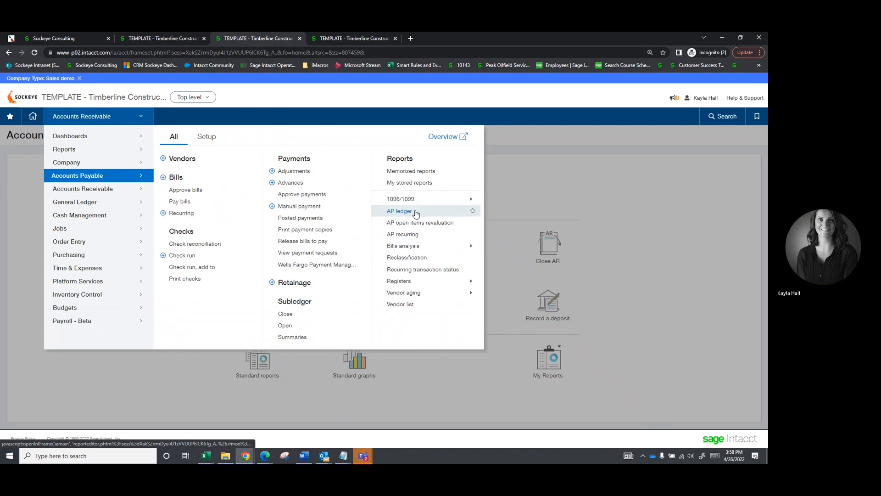
mouse_move(448, 294)
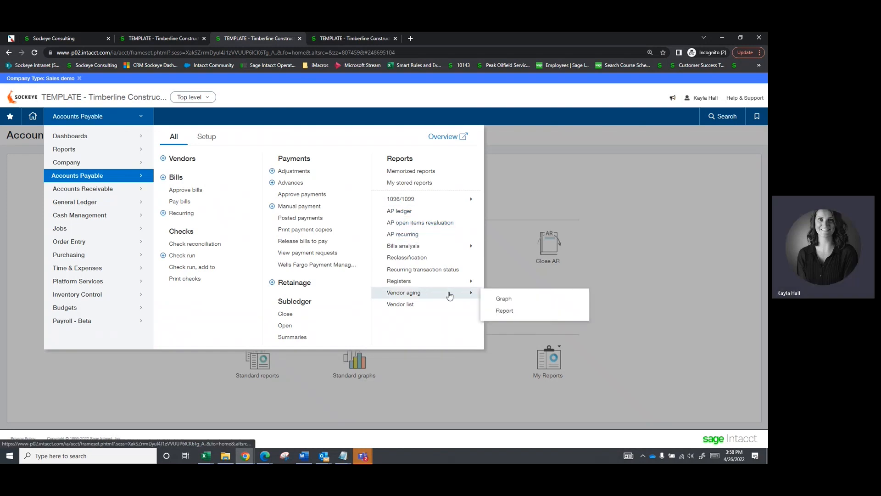
click(505, 311)
Run the vendor aging report showing fully paid bills with outstanding retainage, and review the vendors' retainage balances
scroll(169, 274, down, 5)
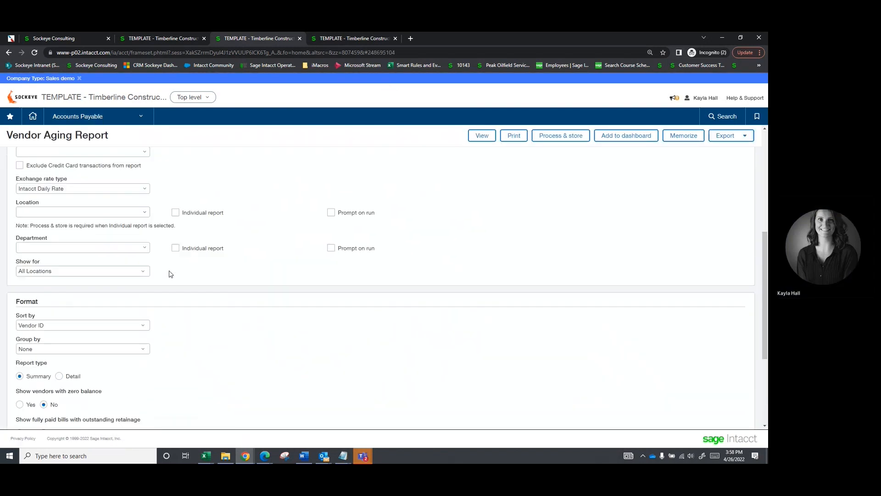
scroll(198, 296, up, 1)
scroll(198, 296, down, 3)
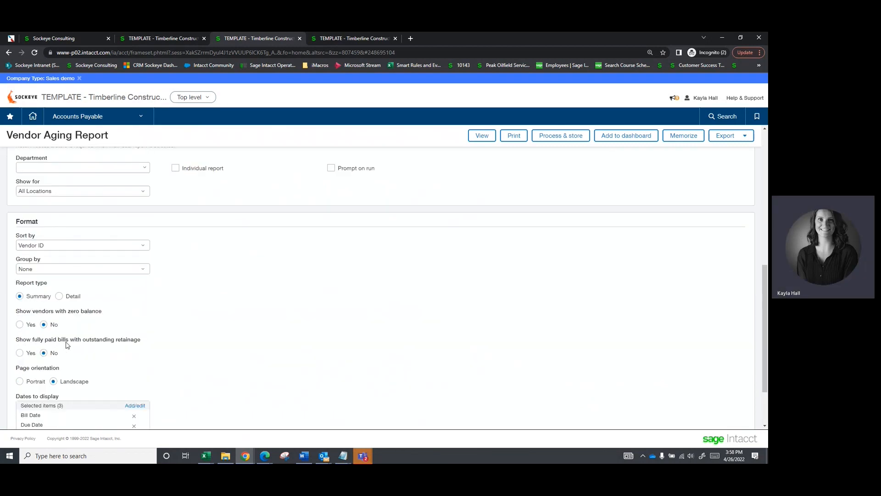
click(20, 353)
scroll(96, 366, up, 4)
scroll(98, 303, up, 4)
click(482, 135)
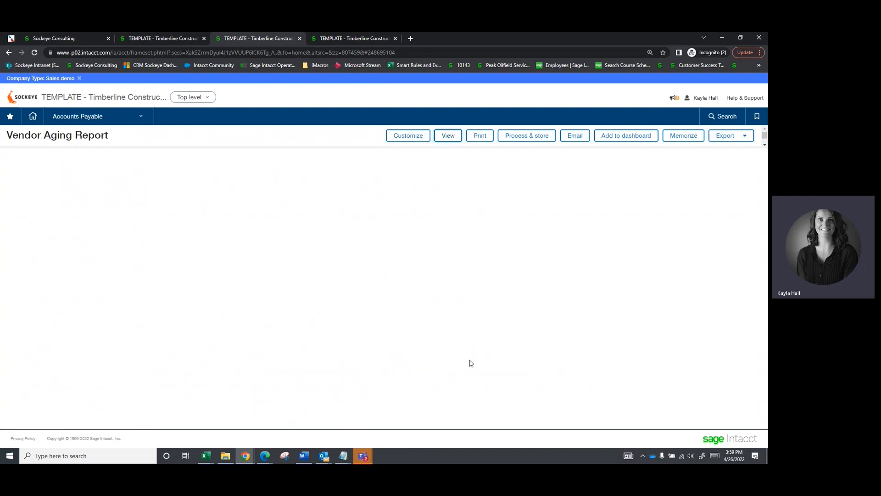
scroll(450, 228, down, 10)
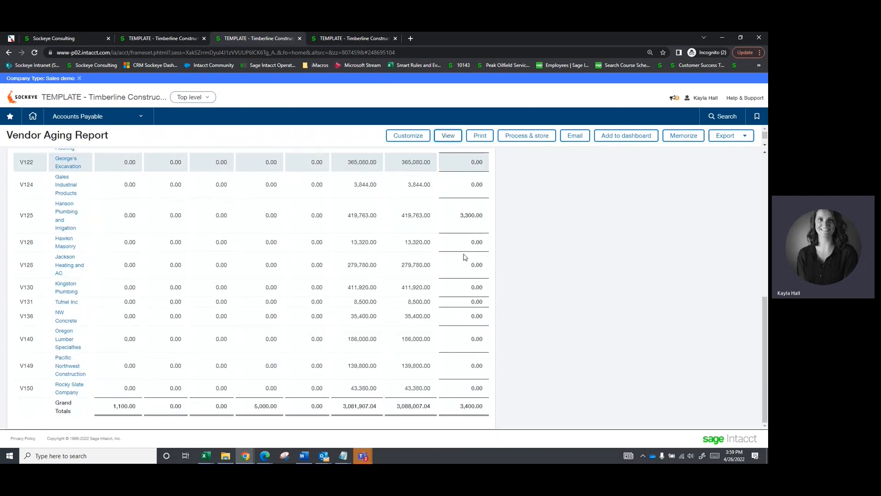
scroll(459, 268, up, 1)
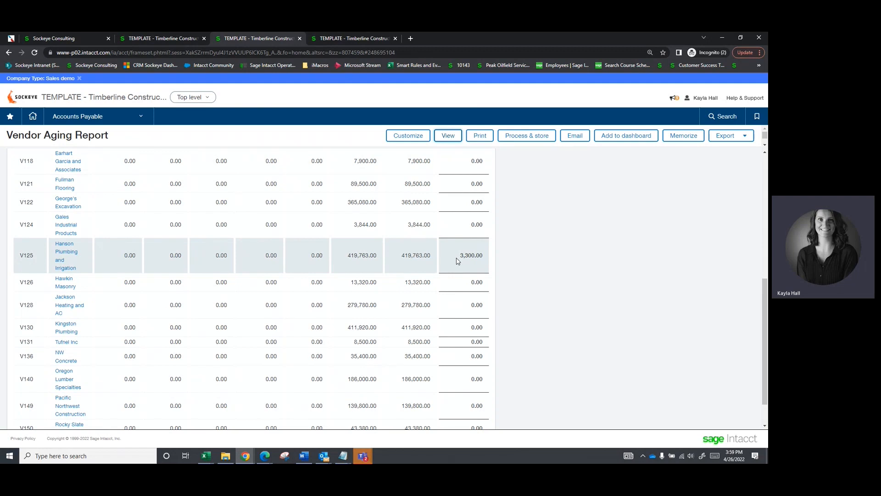
scroll(464, 285, up, 2)
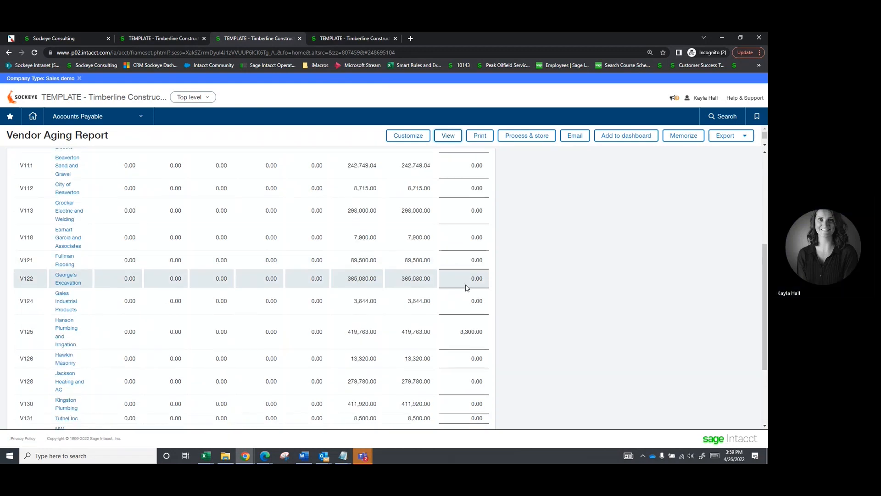
scroll(472, 337, up, 5)
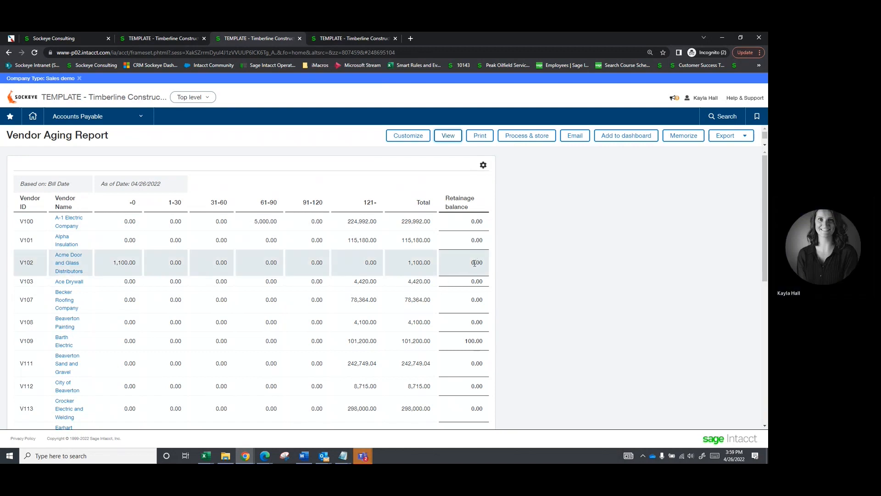
Return to the bill payment tab, discard its unsaved changes and start a new Order Entry contract
click(151, 40)
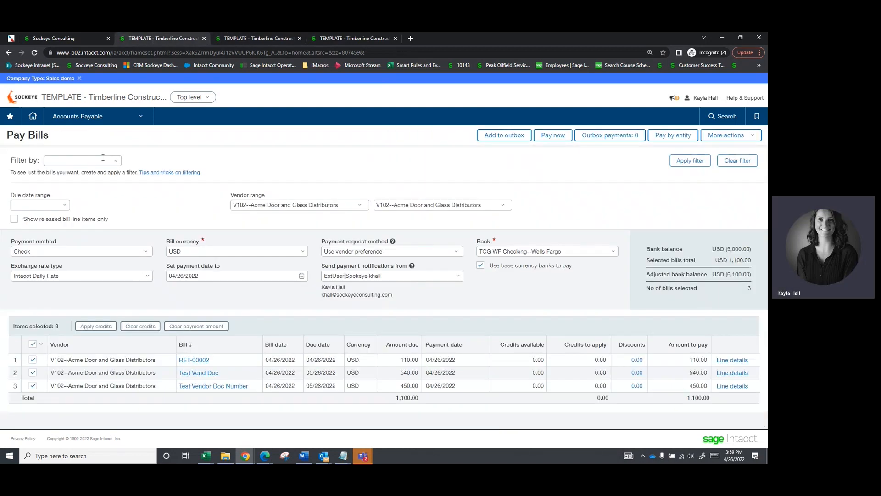
click(94, 116)
mouse_move(87, 246)
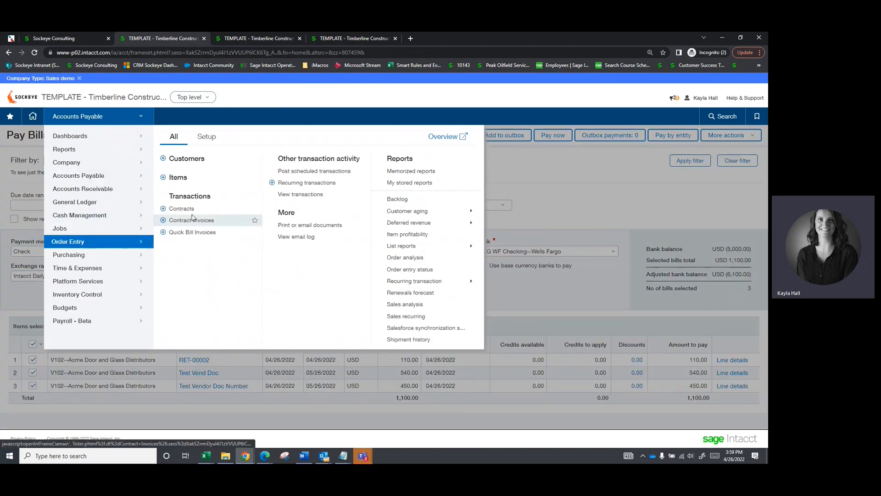
click(164, 210)
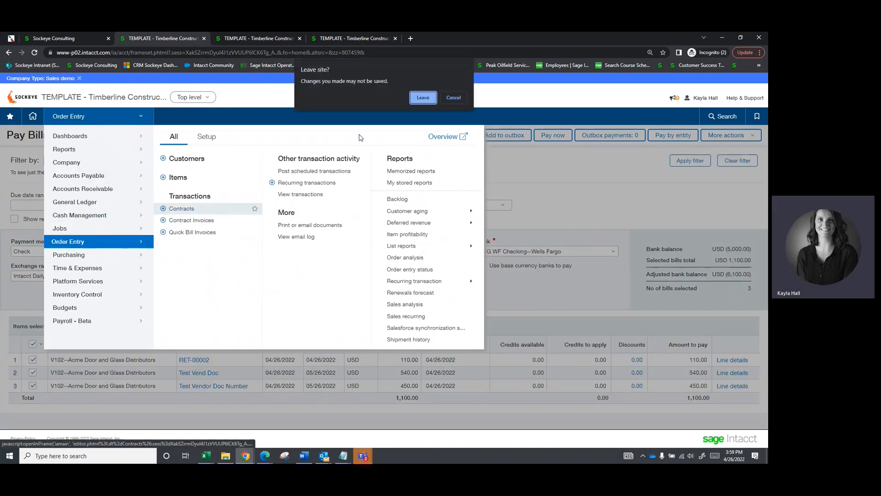
click(416, 98)
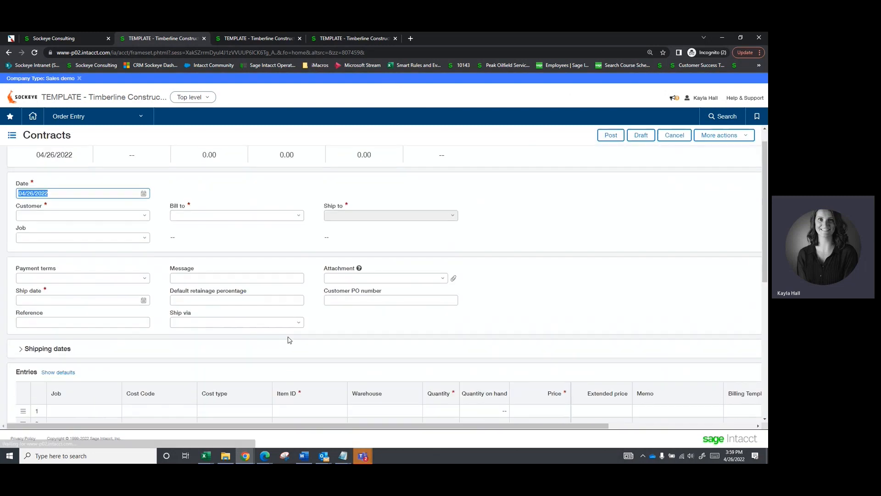
Assign the job Test--Test to the new contract
scroll(288, 339, down, 2)
scroll(297, 338, up, 3)
click(90, 236)
click(145, 237)
click(146, 238)
click(146, 259)
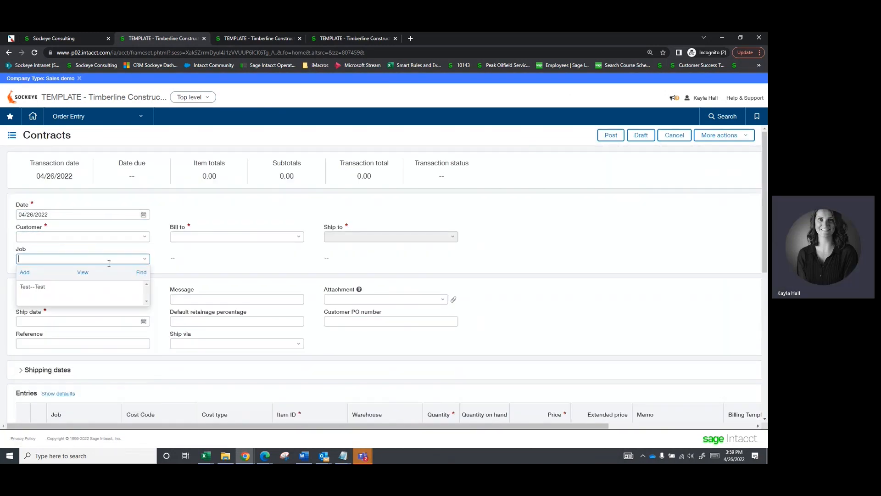
click(69, 287)
Show the entry defaults with job Test--Test and location DEV--Timberline Development, and apply them to the contract lines
scroll(65, 257, down, 3)
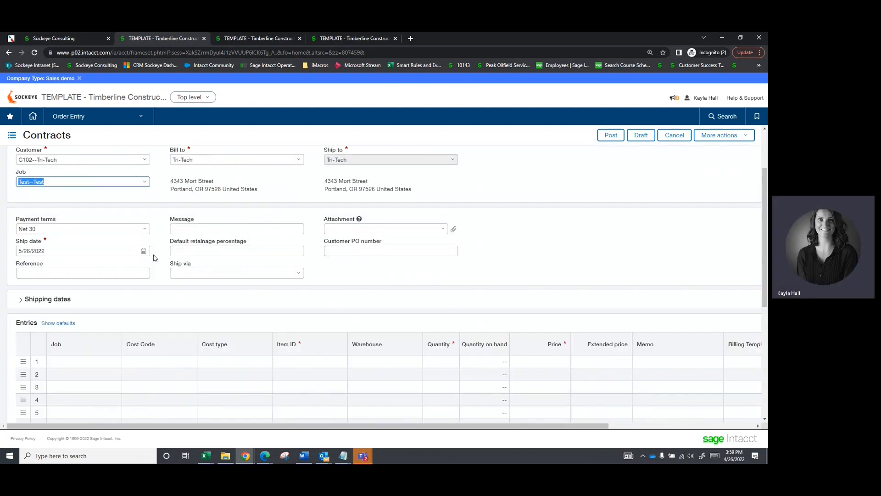
click(58, 281)
scroll(90, 305, down, 3)
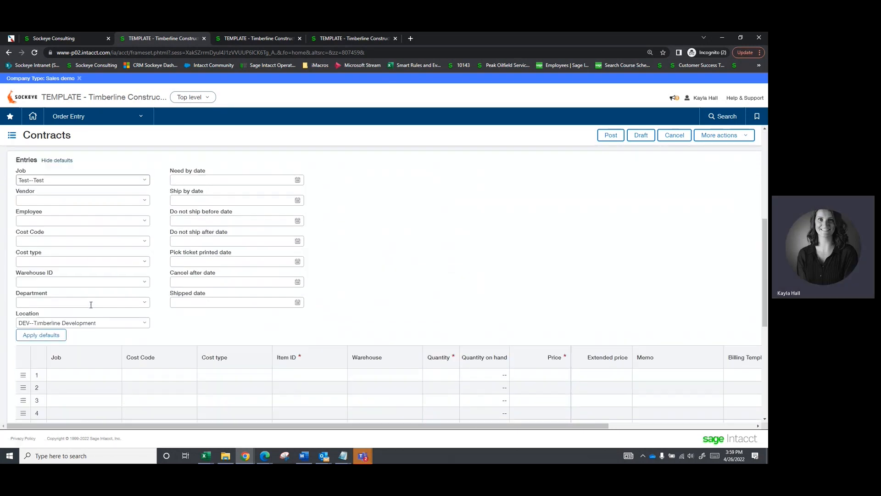
click(41, 335)
Set the item on contract line 1 to CN001--General Requirements
click(306, 374)
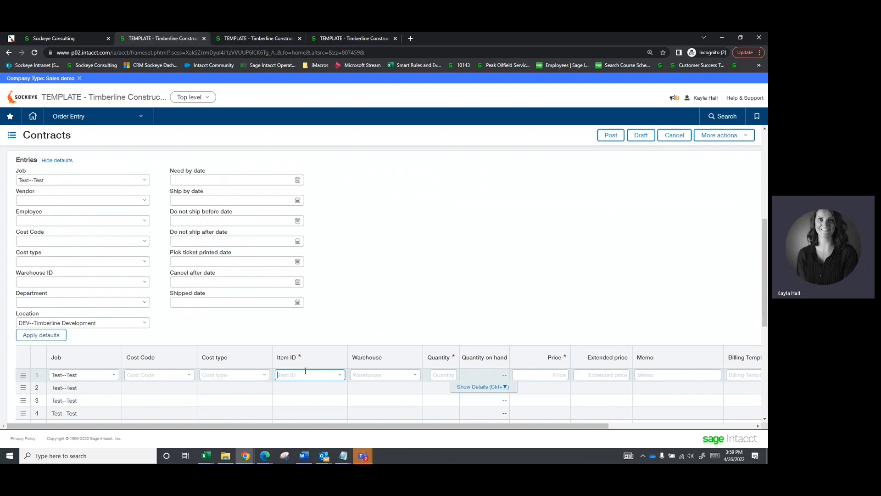
text(Ma)
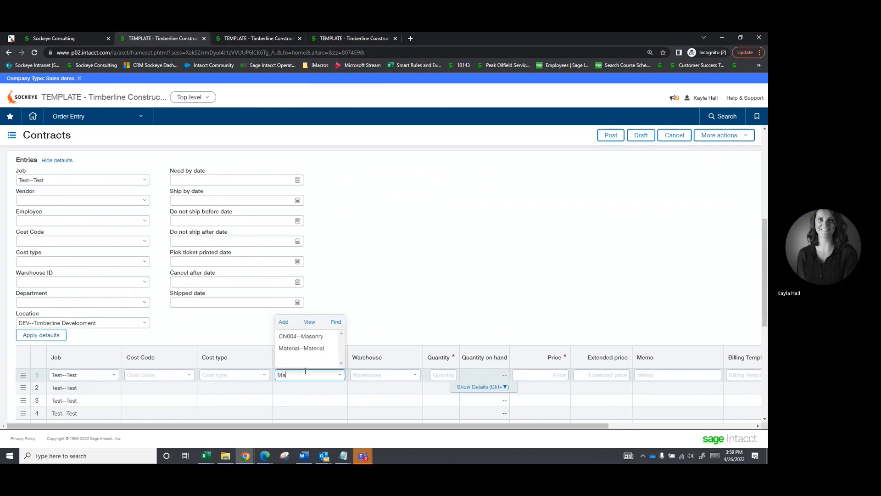
key(BackSpace)
key(BackSpace)
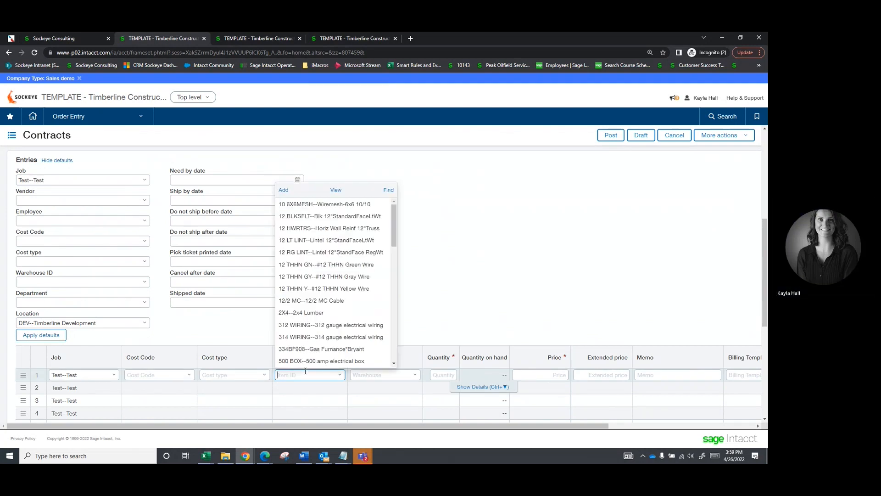
text(CN)
key(Down)
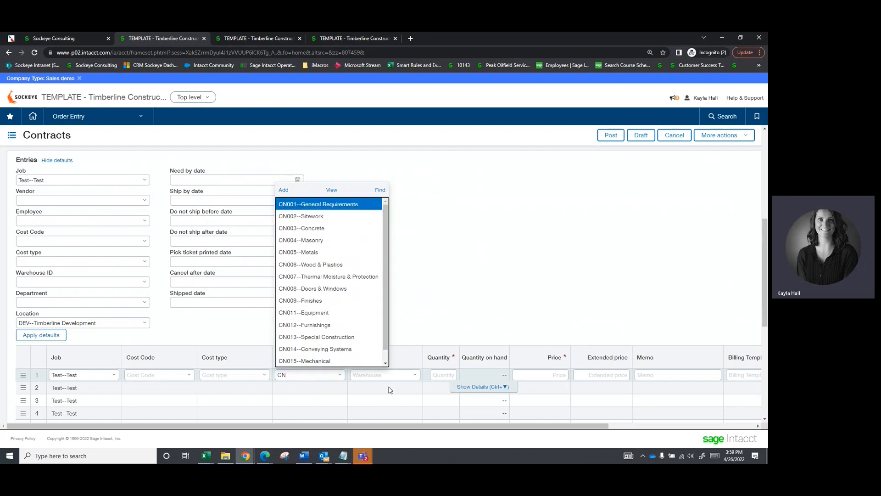
key(Return)
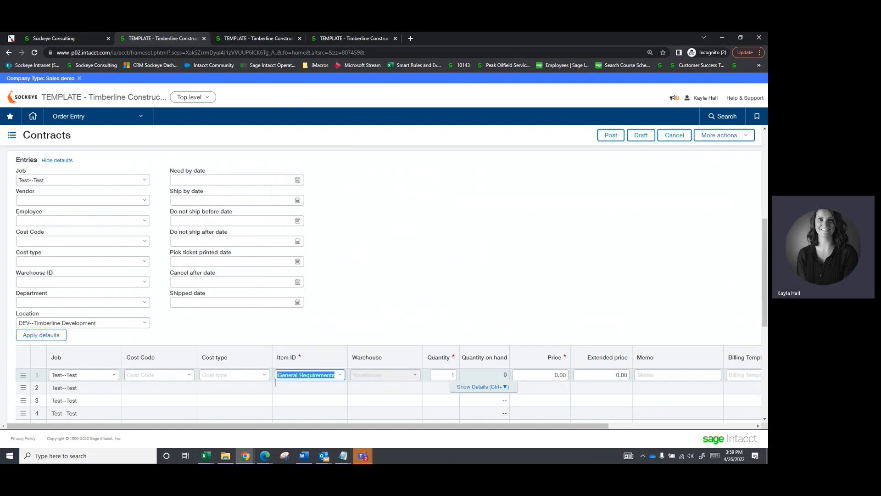
Set the price on contract line 1 to 500 and its retainage percentage to 10
drag(558, 428, 704, 428)
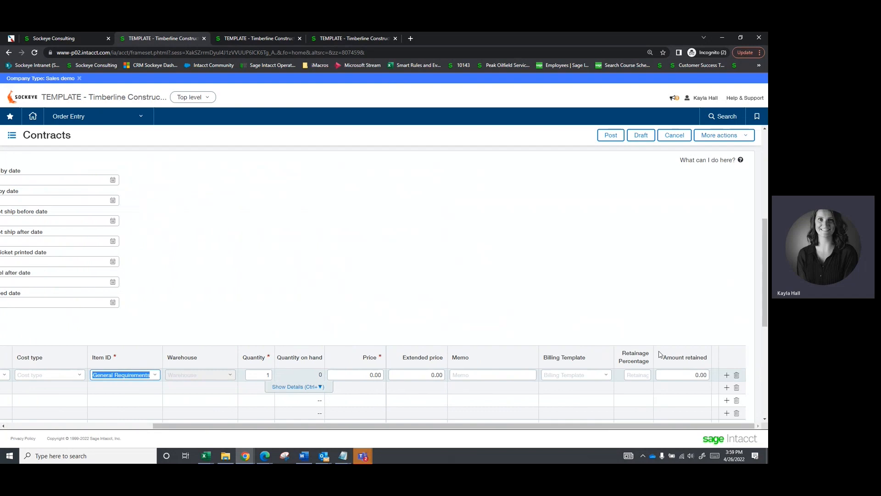
click(367, 375)
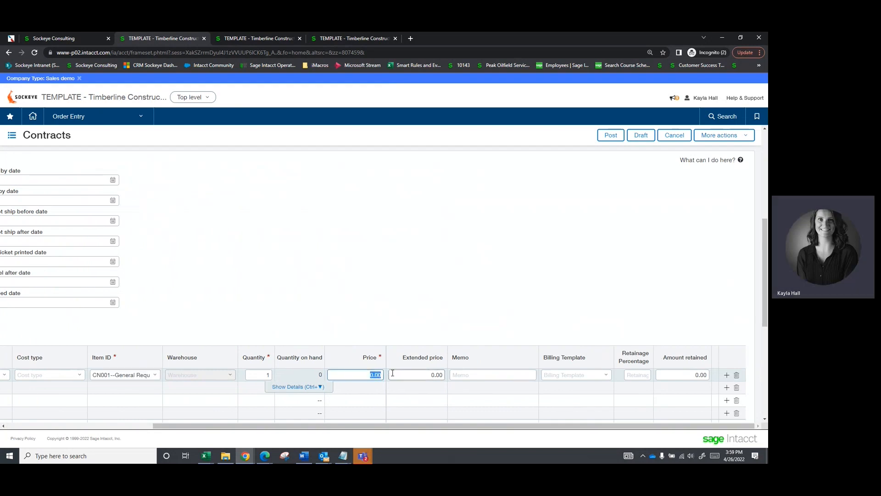
drag(472, 426, 618, 427)
click(632, 375)
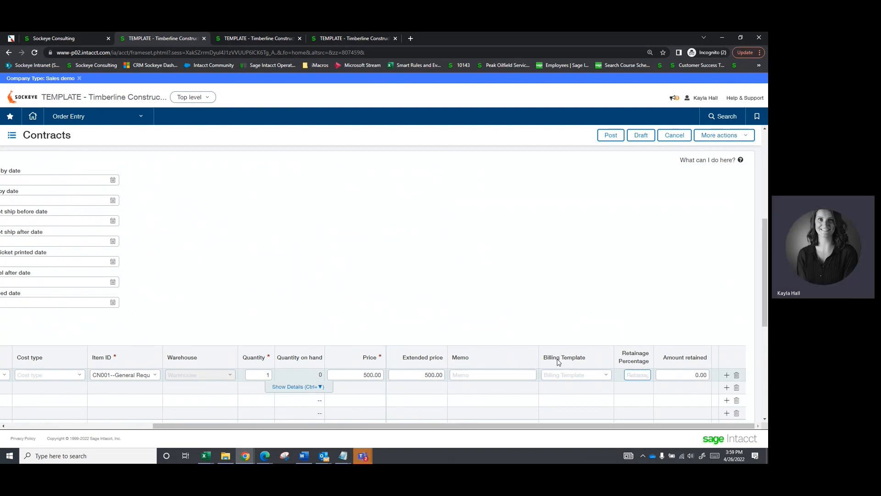
key(Tab)
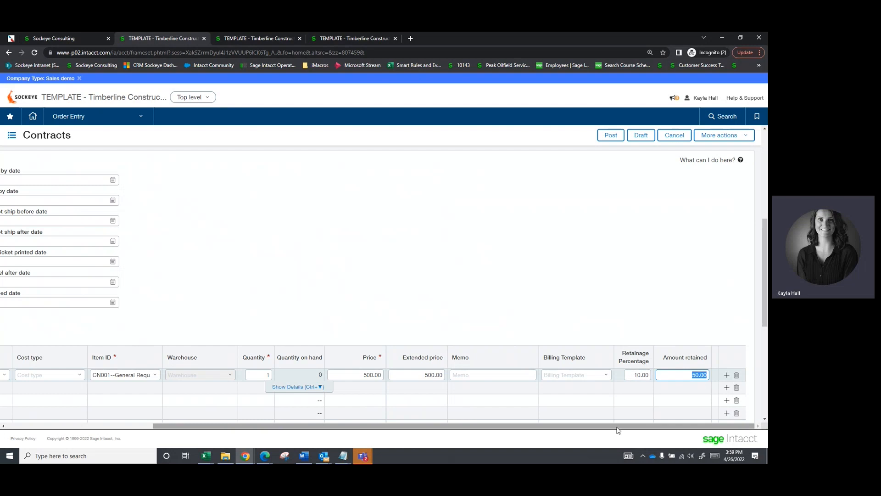
drag(618, 427, 395, 429)
scroll(125, 333, up, 1)
scroll(125, 332, up, 4)
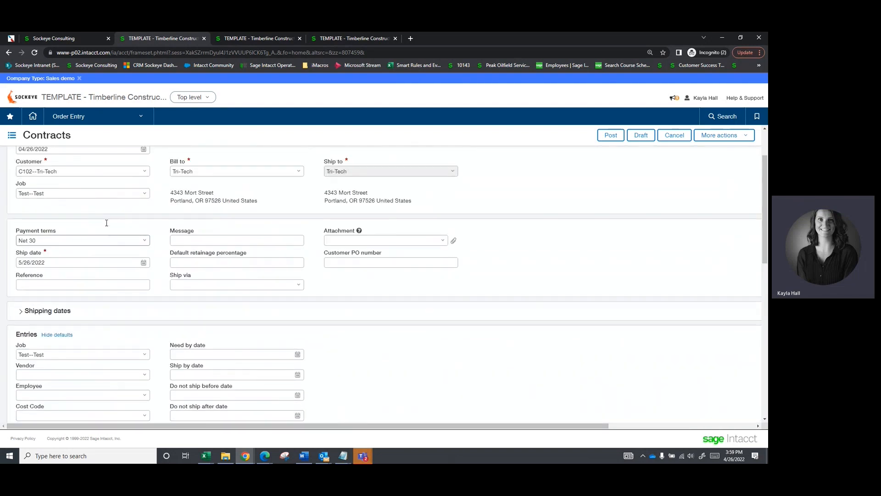
click(56, 198)
scroll(482, 344, down, 6)
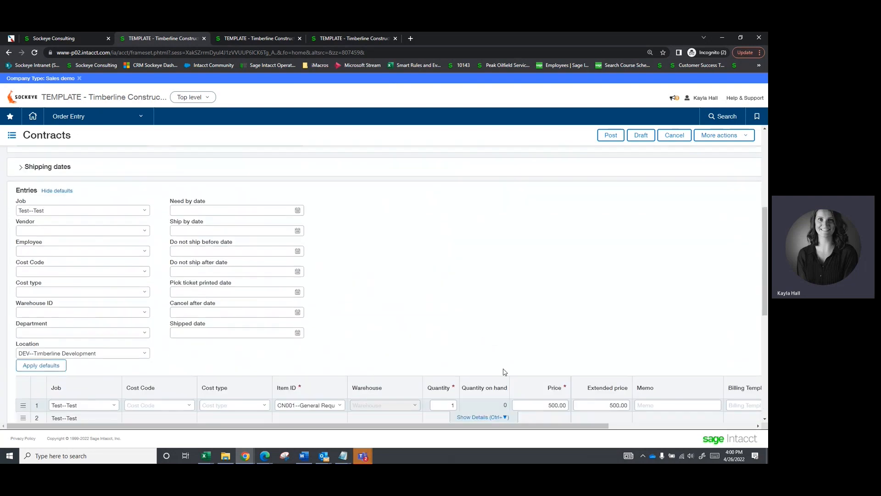
Check the retained amount on contract line 1 and post the contract
drag(526, 427, 672, 427)
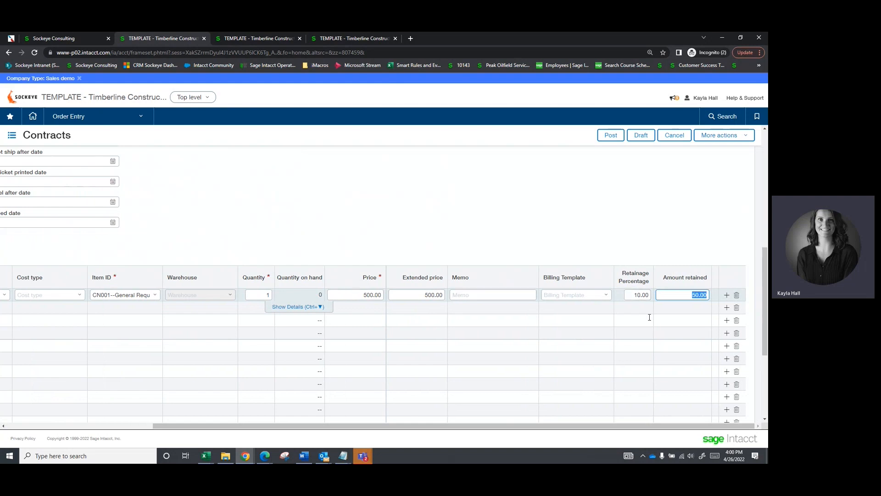
click(611, 134)
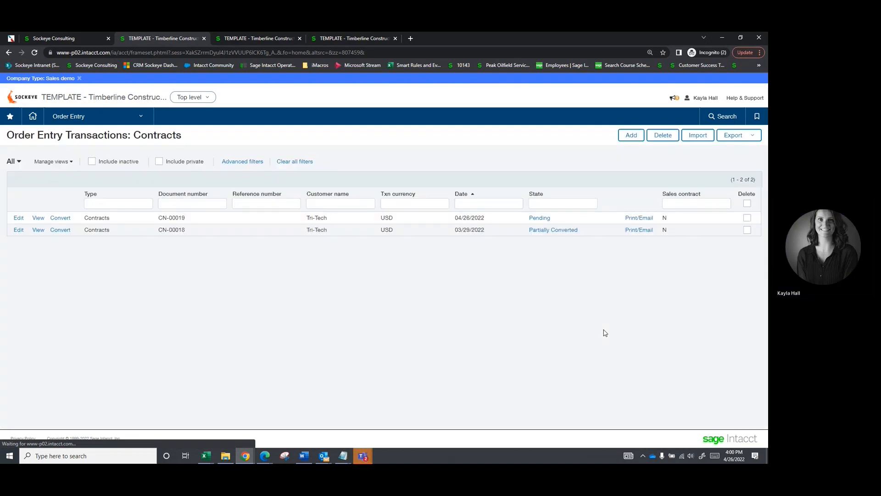
Open the Accounts Receivable invoice list and check which Tri-Tech invoices exist
click(102, 117)
mouse_move(102, 189)
click(173, 147)
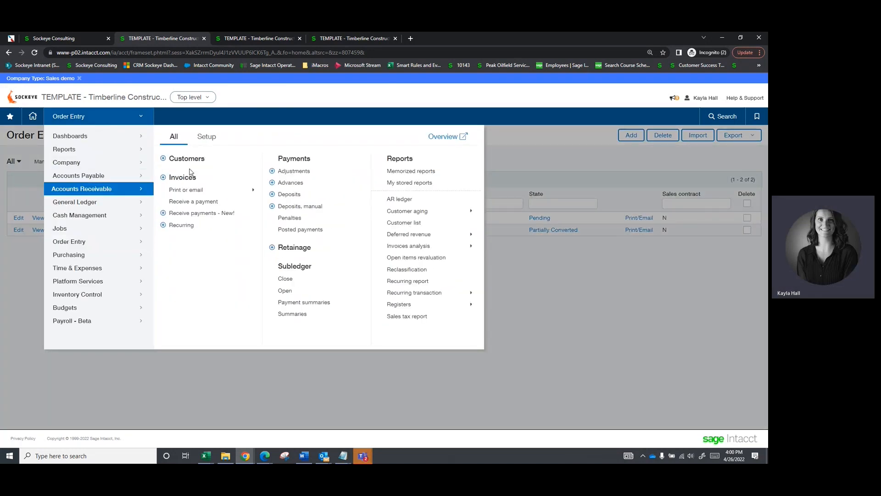
click(189, 178)
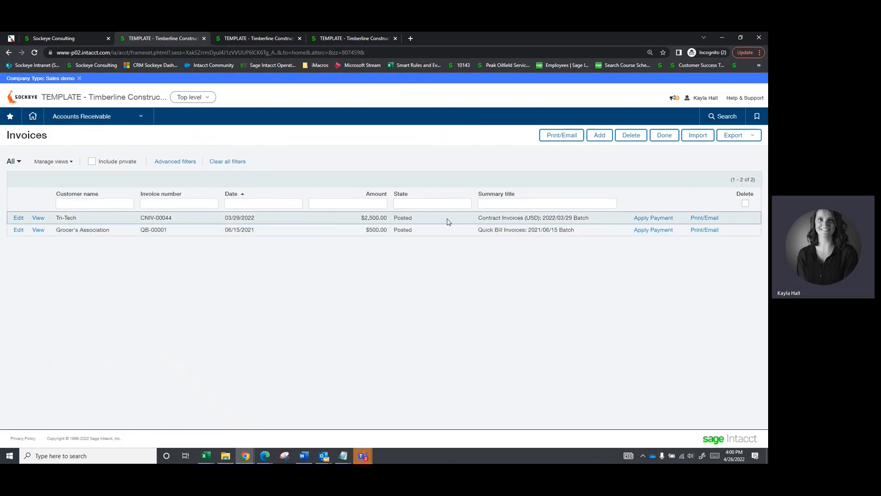
Create an AR retainage release dated 04/26/2022 and check its list of releasable retainage records
click(92, 116)
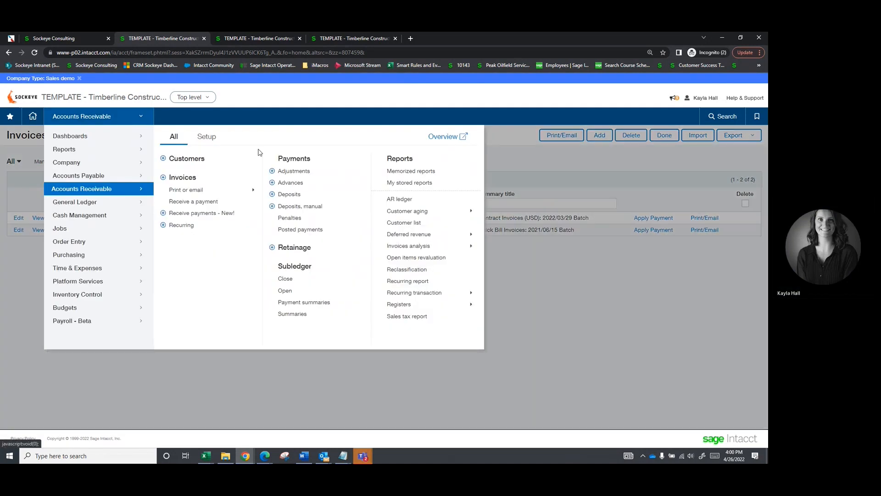
click(274, 250)
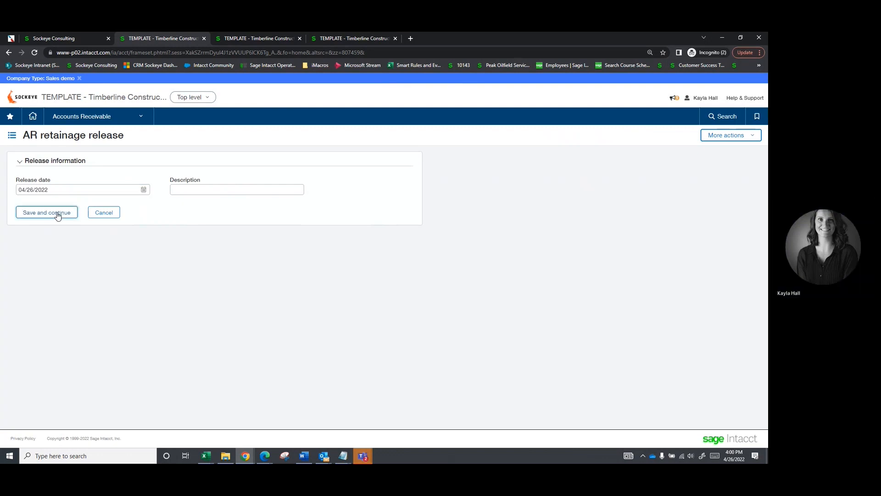
click(57, 213)
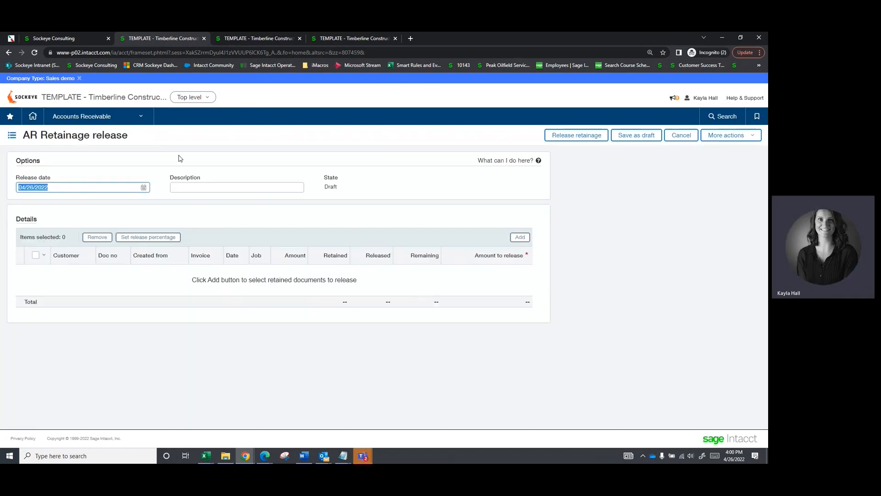
click(519, 237)
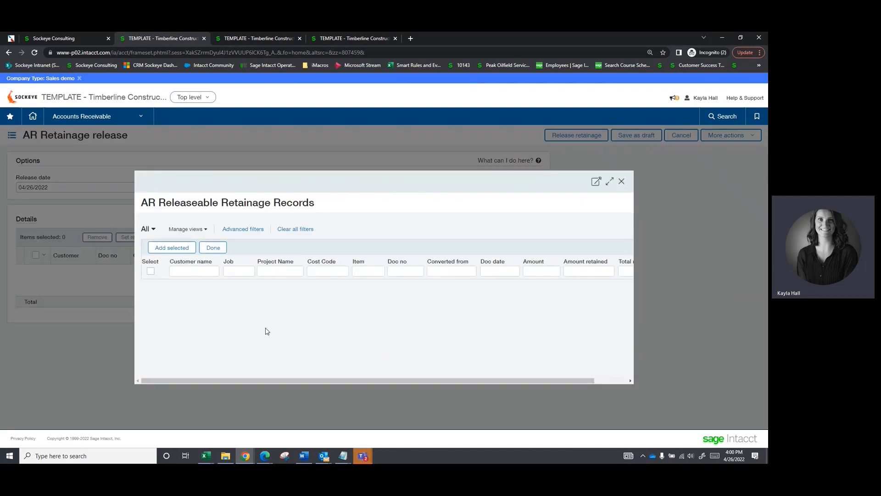
click(622, 183)
Open the Tri-Tech receivables invoice dated 03/29/2022 and examine its retainage percentage and amount retained
click(91, 116)
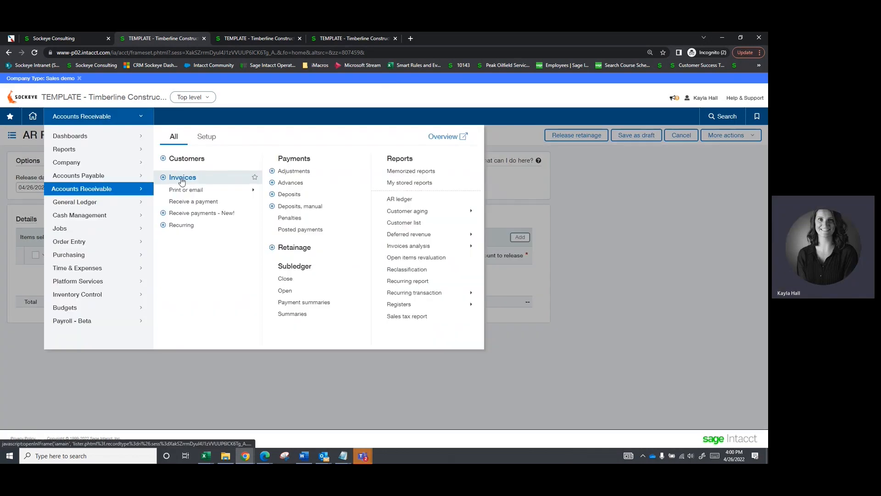
click(182, 178)
click(38, 218)
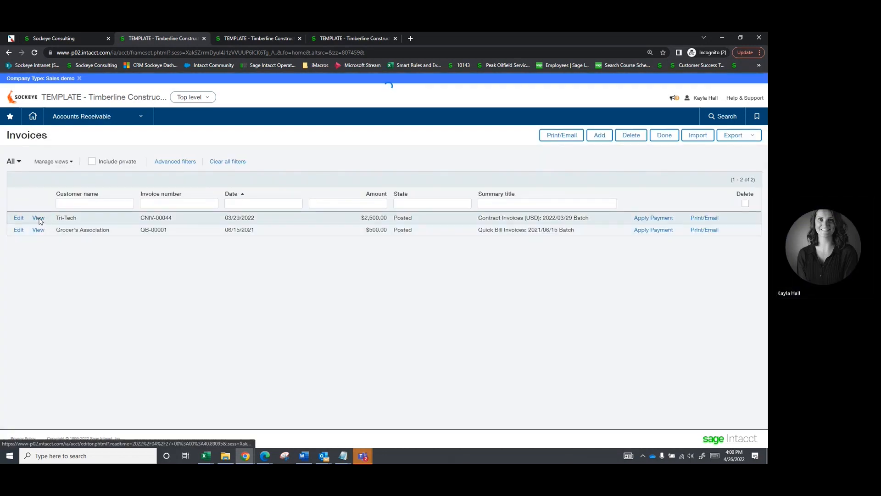
scroll(508, 272, down, 4)
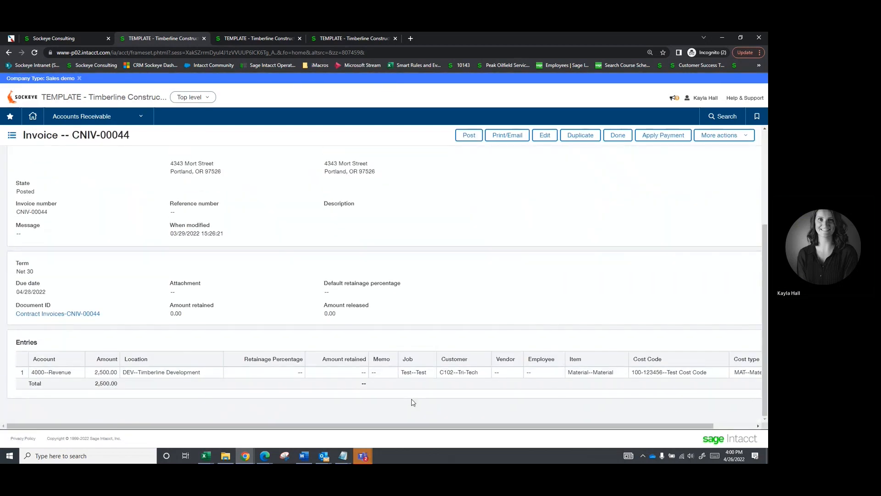
drag(419, 426, 462, 430)
drag(362, 426, 322, 426)
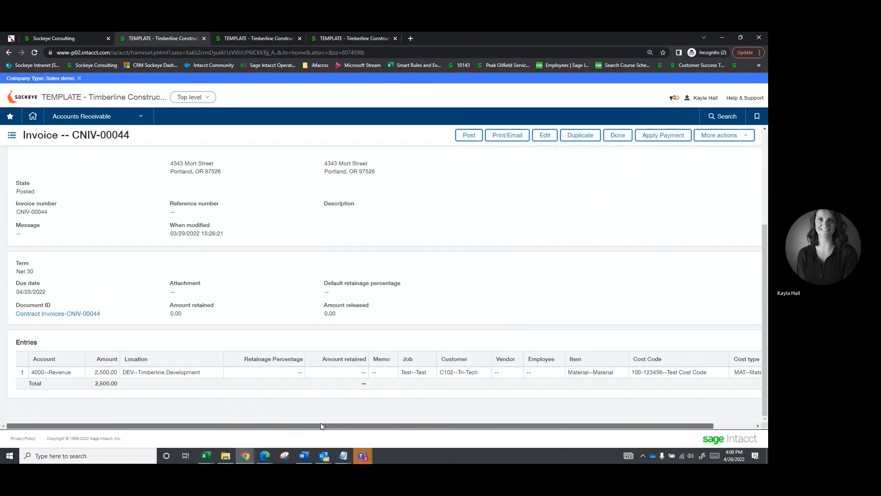
click(109, 118)
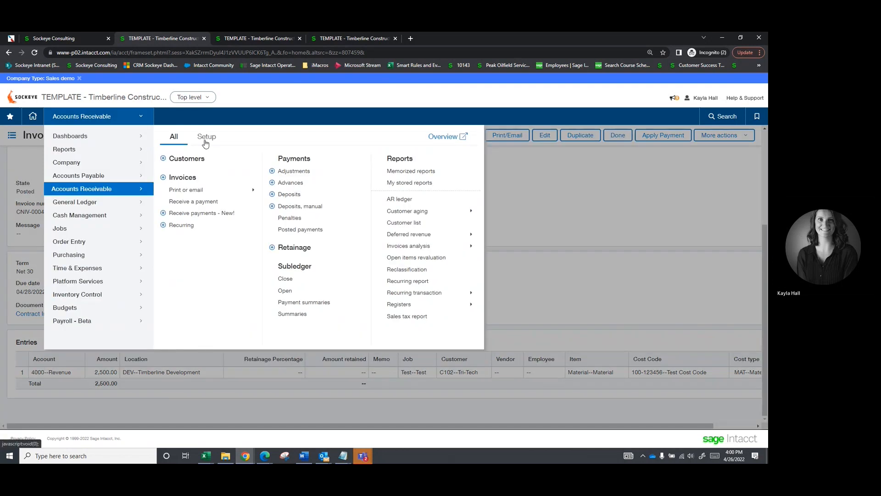
click(262, 375)
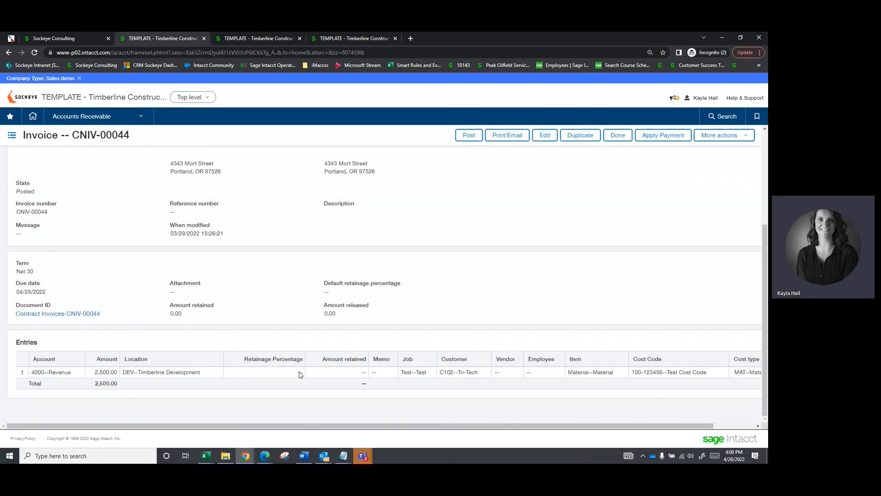
Convert the pending Tri-Tech contract dated 04/26/2022 into a contract invoice
click(99, 116)
mouse_move(91, 242)
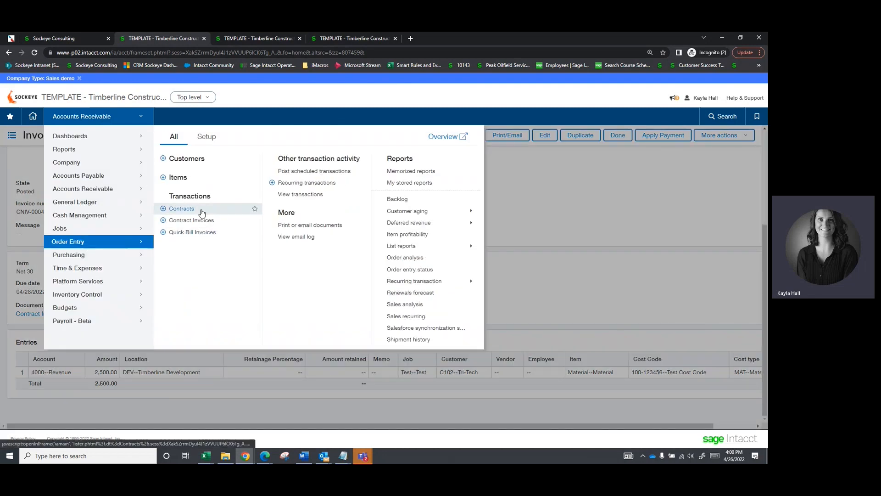
click(199, 209)
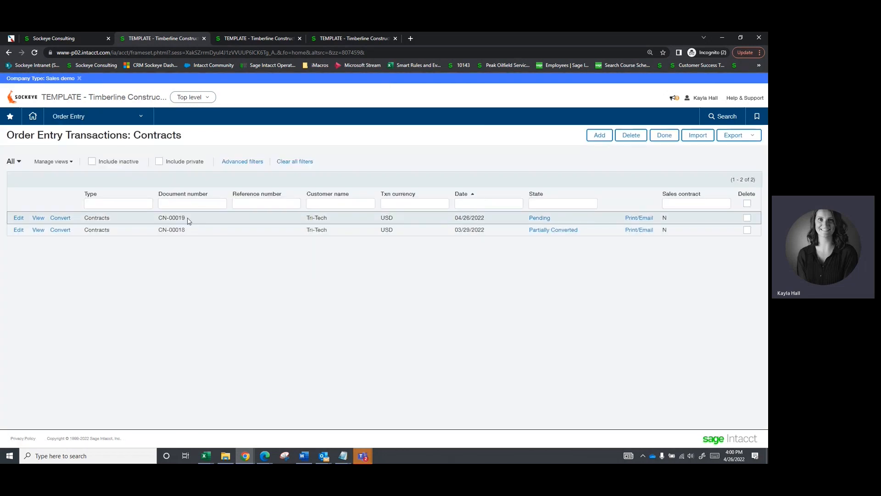
click(60, 217)
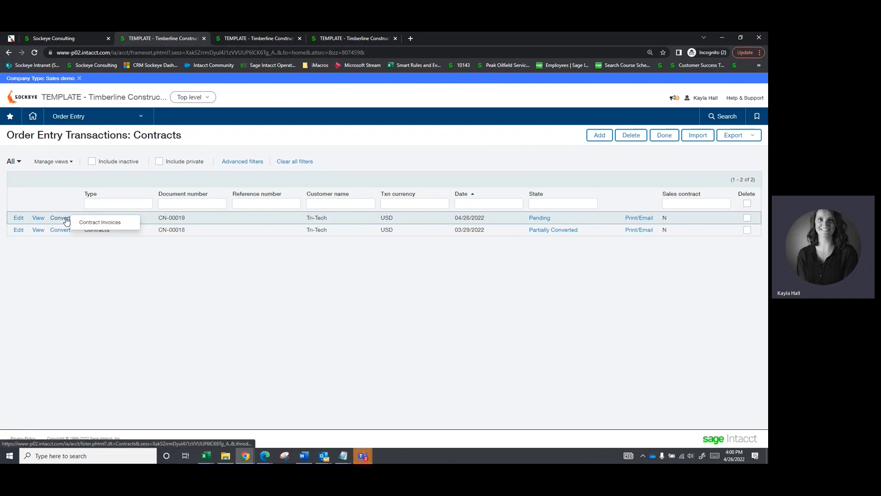
click(97, 223)
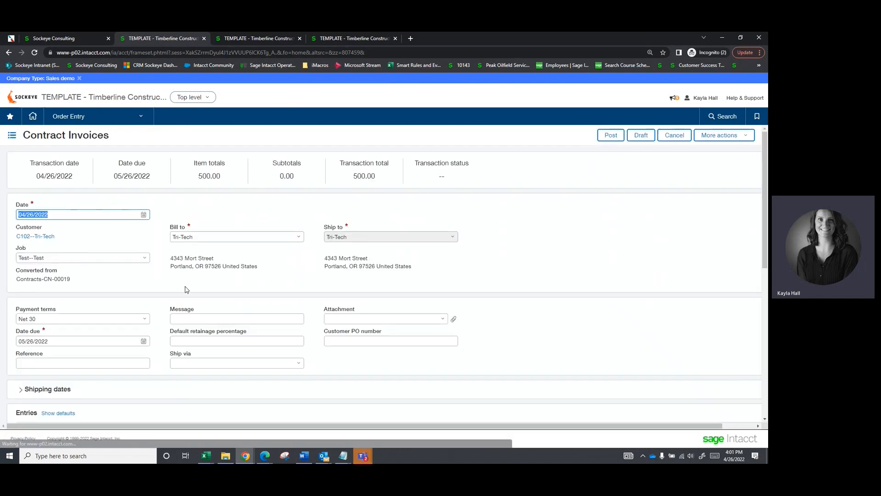
Review the retainage percentage and amount retained on the contract invoice's line, and post the invoice
scroll(157, 285, down, 3)
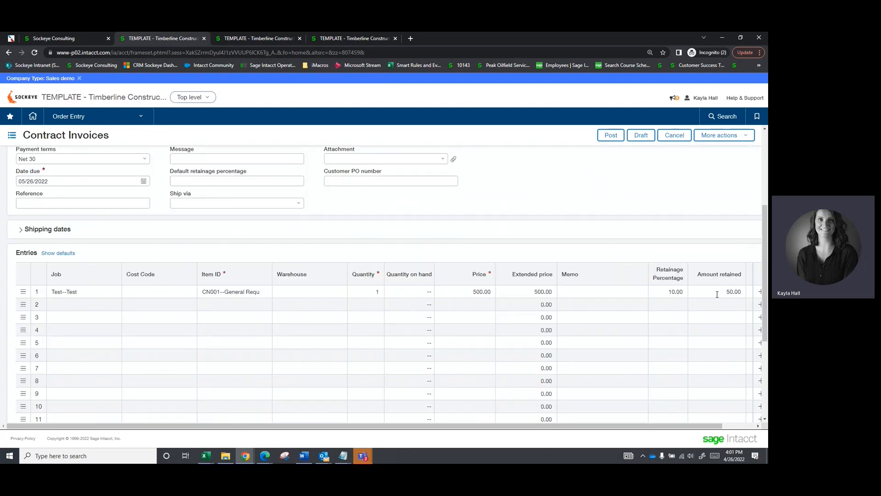
scroll(670, 295, up, 3)
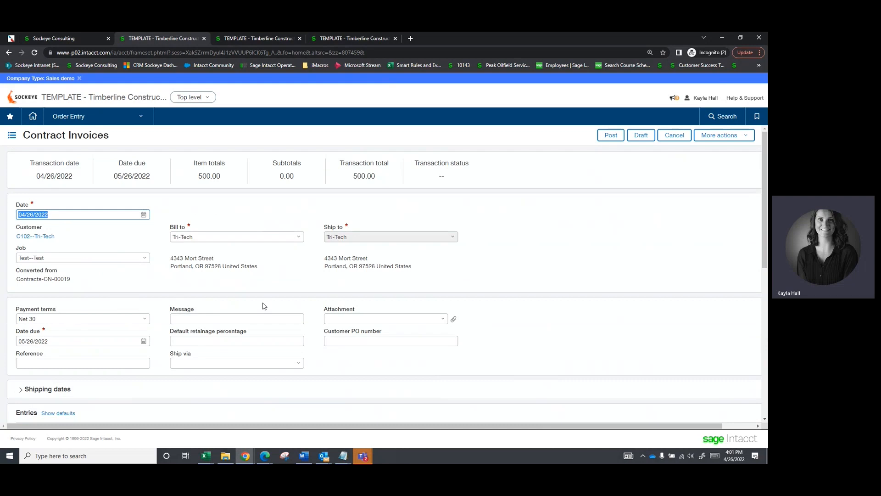
click(614, 134)
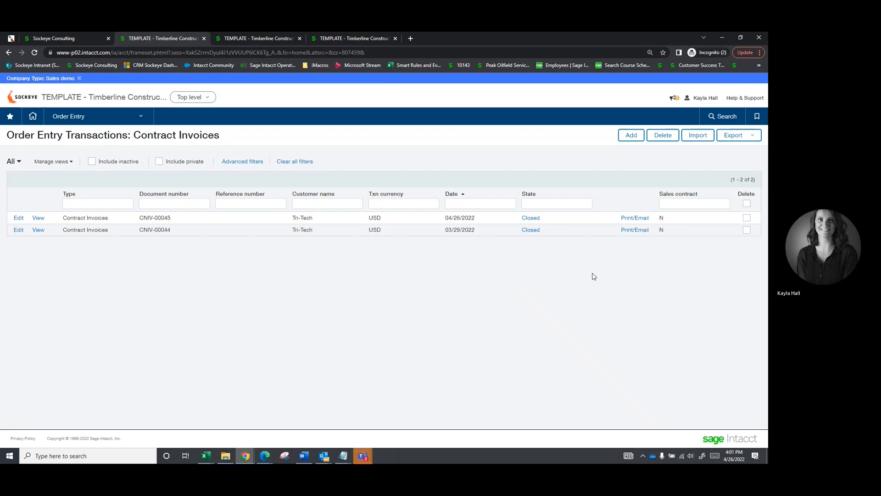
Return to the Accounts Receivable invoice list and check for the newly posted Tri-Tech contract invoice
click(91, 116)
mouse_move(102, 189)
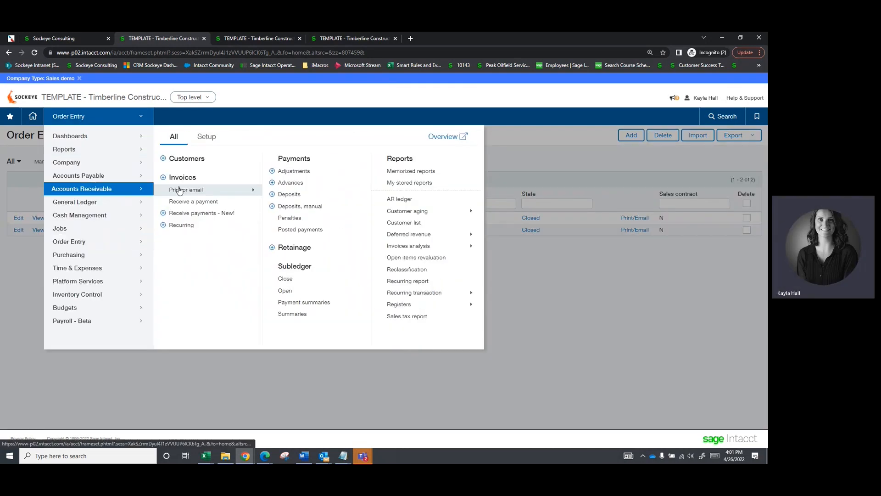
click(183, 178)
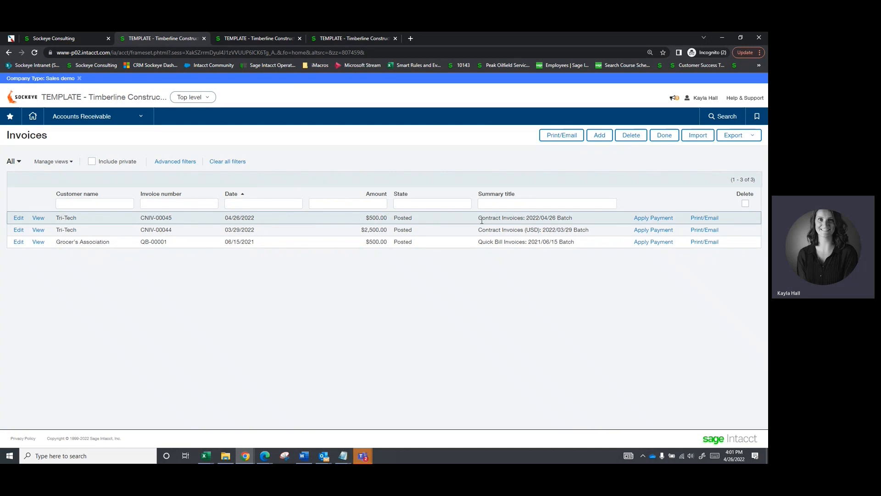
Create a second AR retainage release dated 04/26/2022 and open its list of releasable retainage records
click(97, 123)
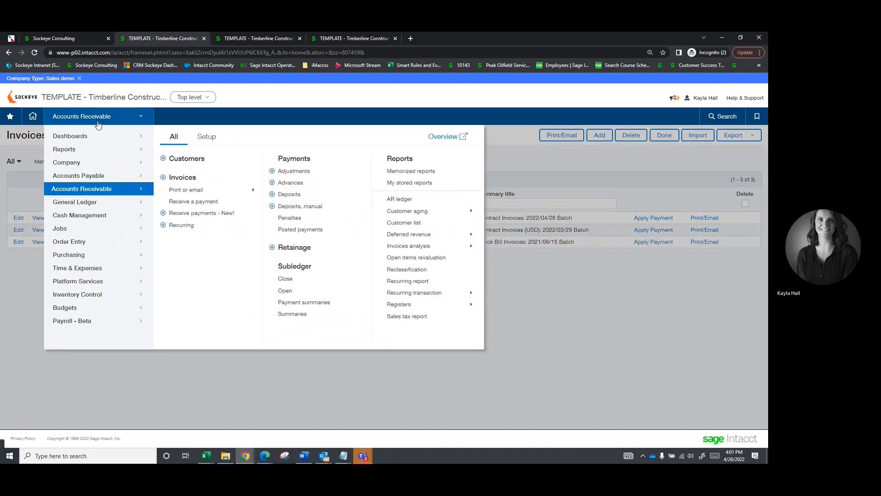
click(284, 249)
click(63, 214)
click(520, 237)
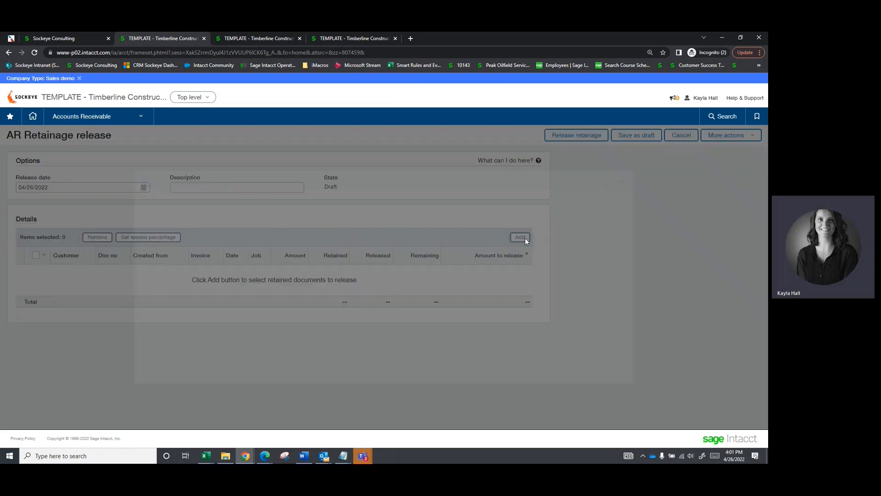
Add the Tri-Tech contract invoice record to the release and release 50.00 of its retainage
click(151, 285)
drag(240, 380, 276, 380)
click(147, 248)
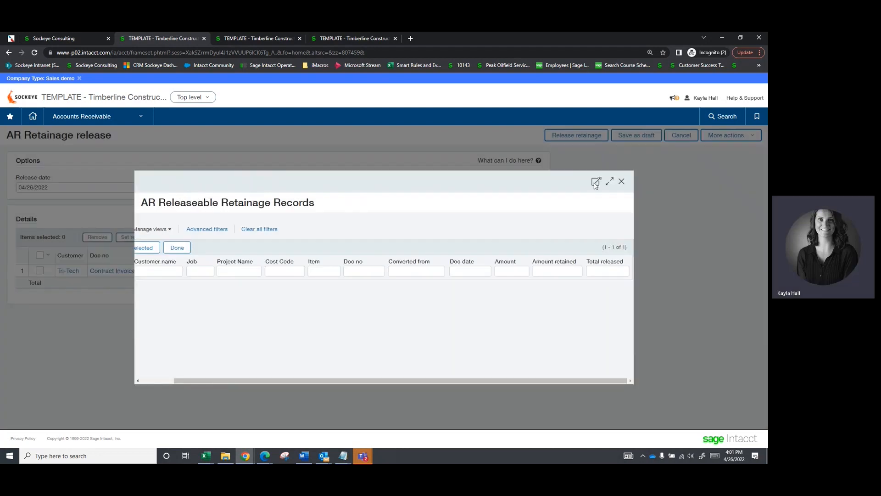
click(622, 181)
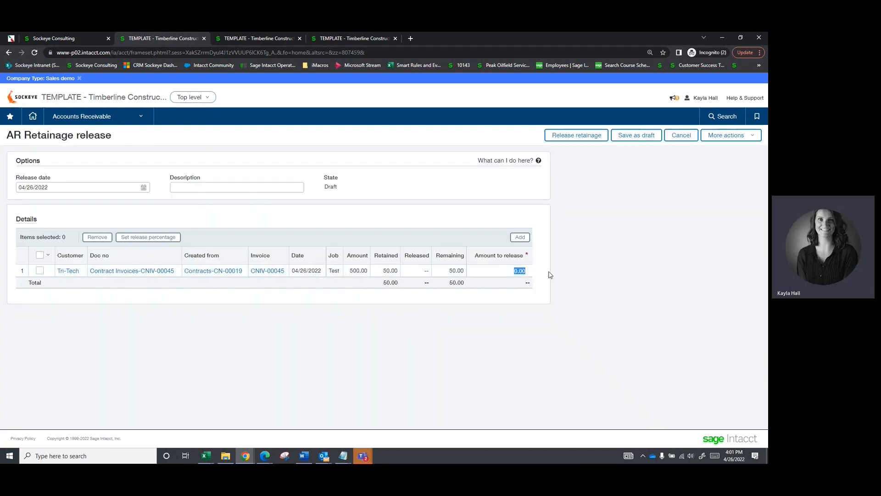
click(576, 135)
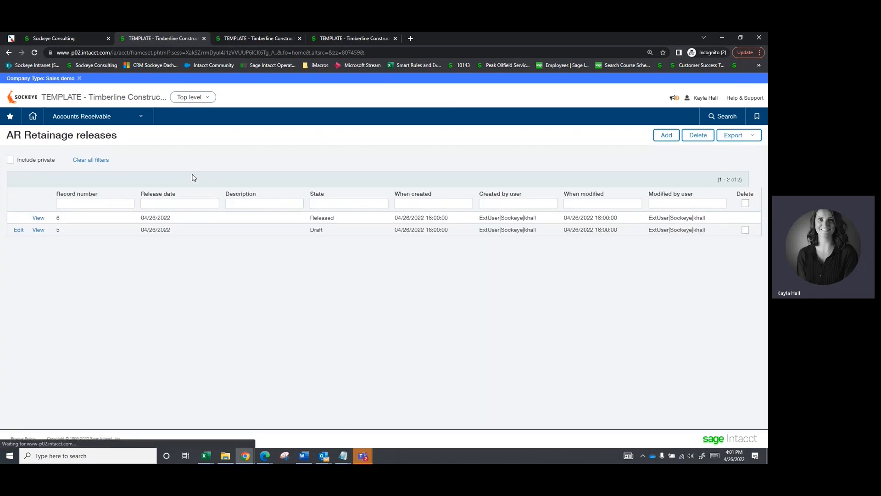
Open the Accounts Receivable invoice list and check the number and amount of Tri-Tech's retainage invoice
click(110, 119)
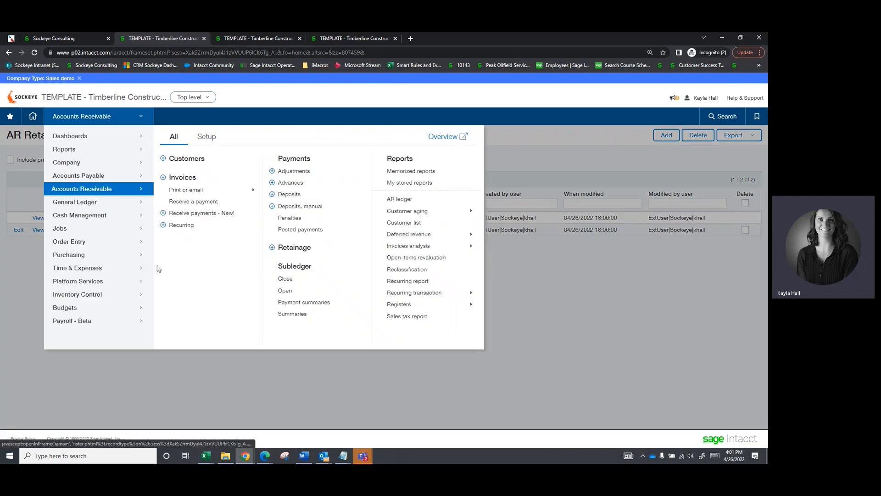
click(186, 177)
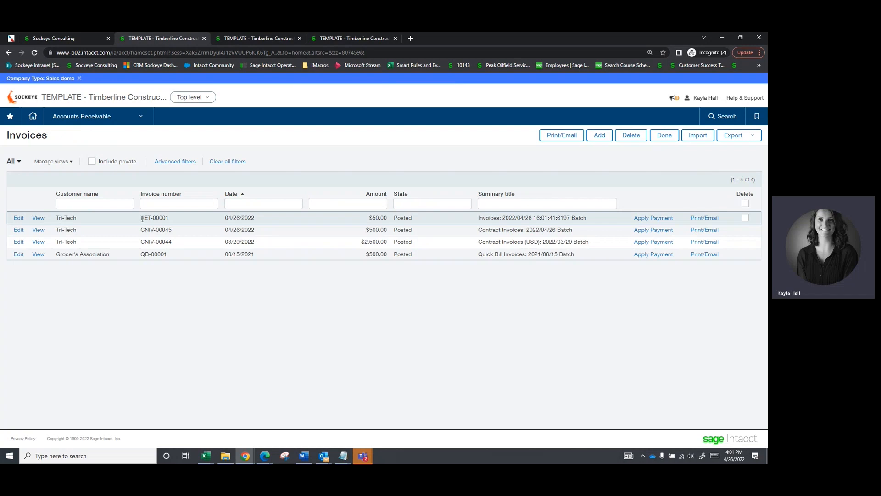
drag(152, 217, 172, 222)
click(178, 222)
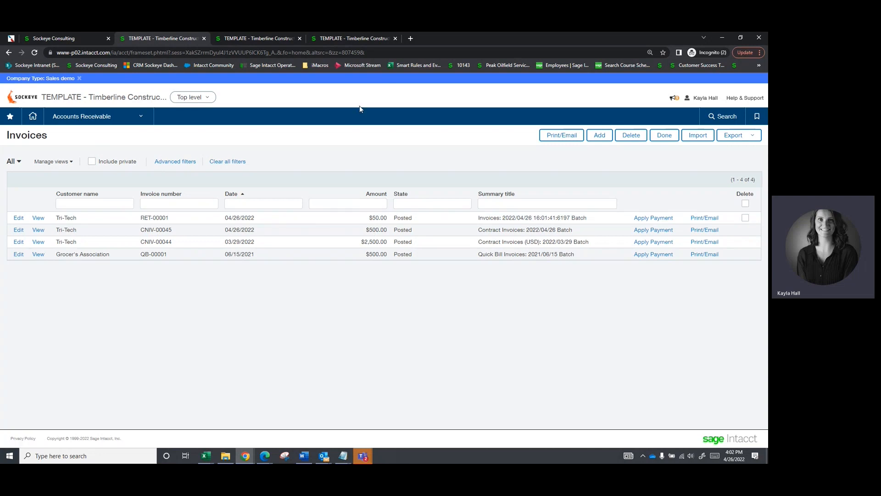
Run the Customer Aging Report in summary form, including fully paid invoices with outstanding retainage
click(91, 117)
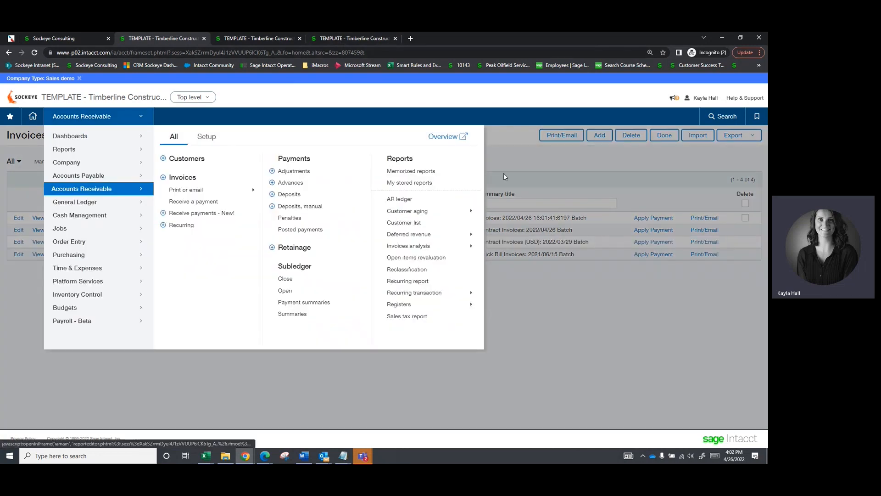
mouse_move(439, 212)
click(522, 232)
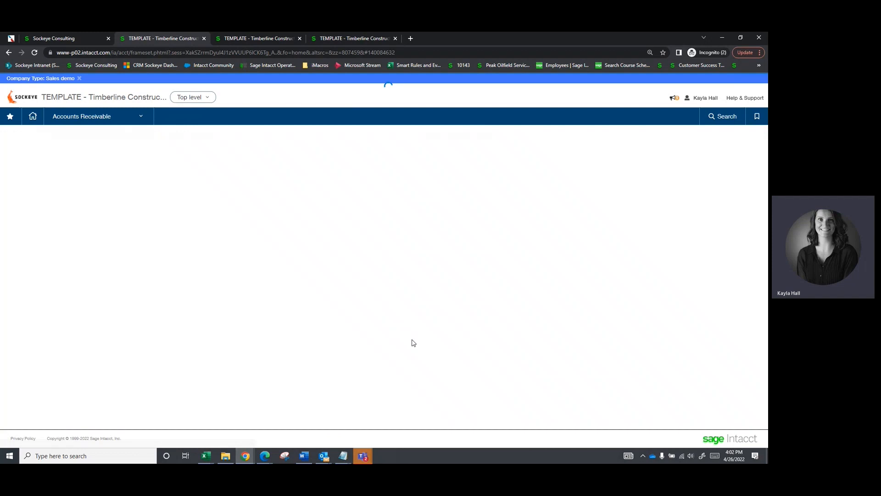
scroll(85, 315, down, 8)
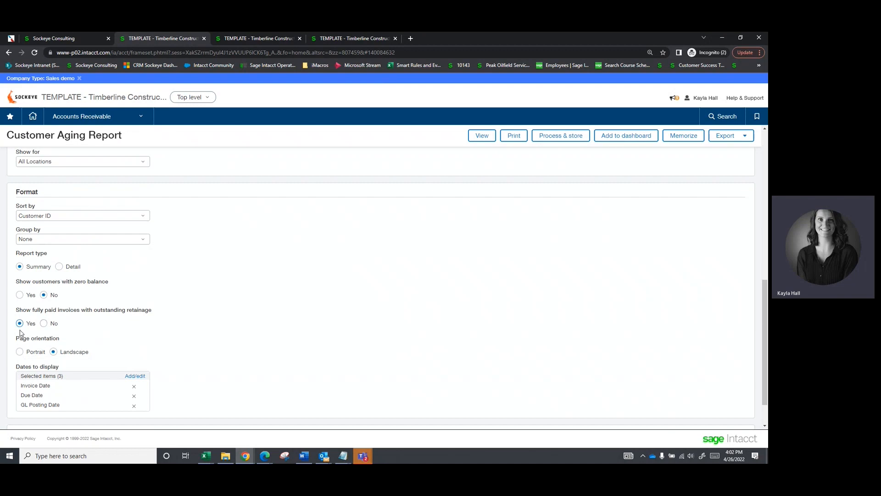
click(482, 135)
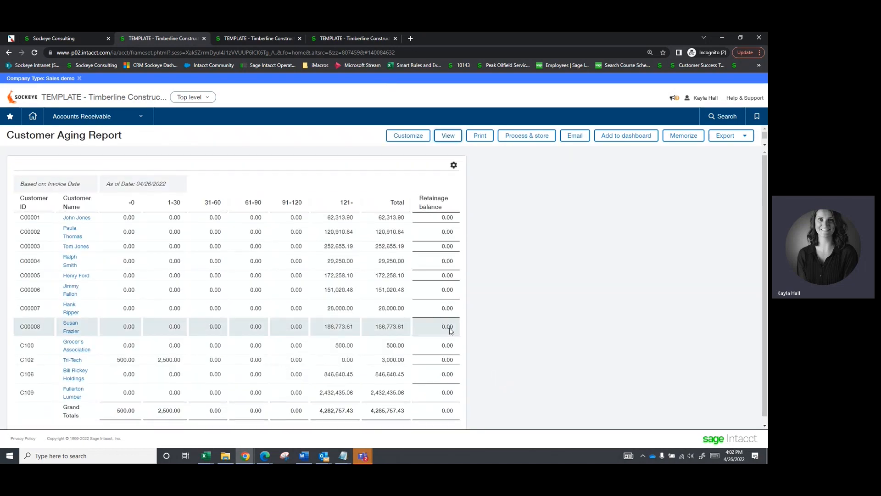
Rerun the Customer Aging Report as of the selected date 04/30/2022, based on invoice date
click(416, 136)
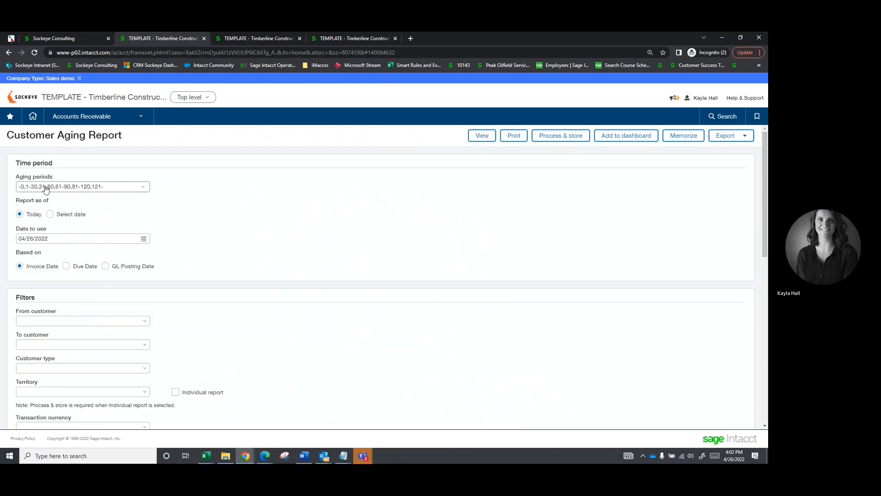
click(143, 238)
click(139, 322)
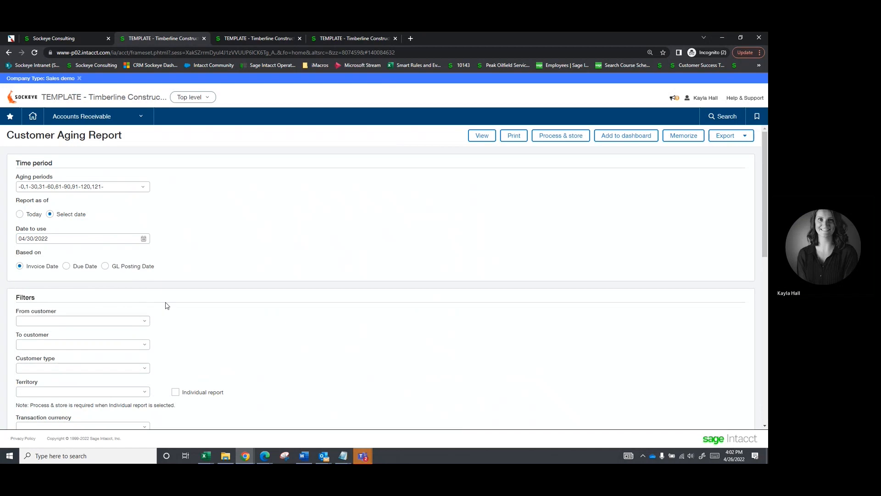
click(482, 136)
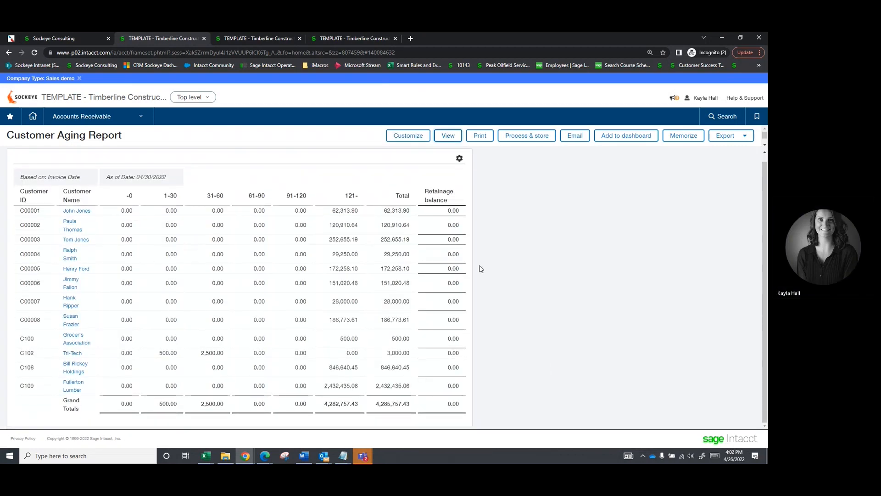
Delete Tri-Tech's $50.00 retainage invoice dated 04/26/2022 from the Accounts Receivable invoices
click(112, 116)
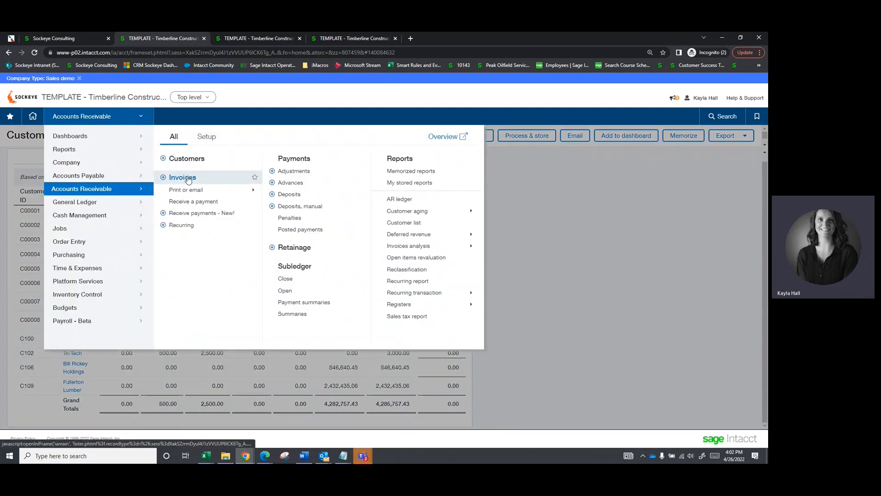
click(183, 178)
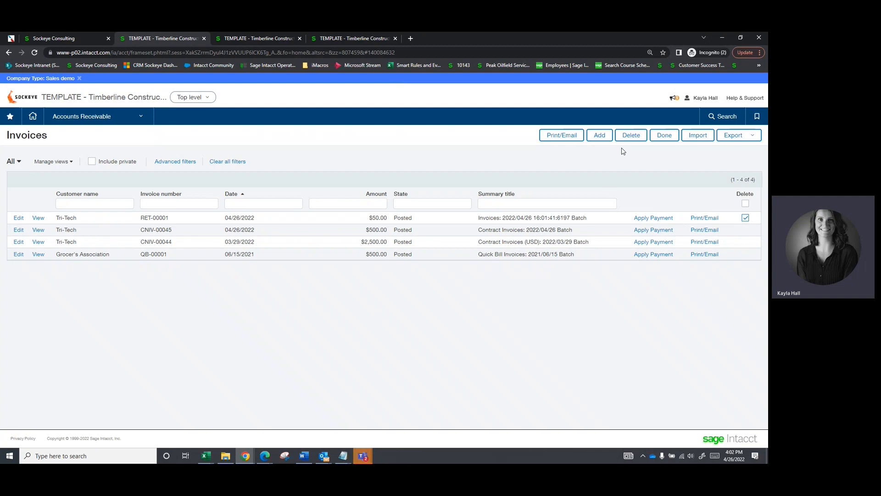
click(631, 135)
click(427, 106)
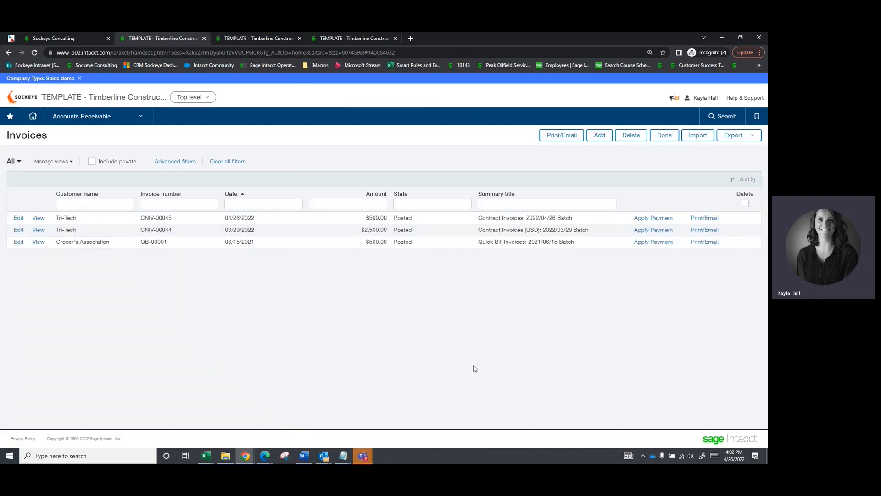
Open a fresh Customer Aging Report and run it in summary form, showing fully paid invoices with outstanding retainage
click(121, 118)
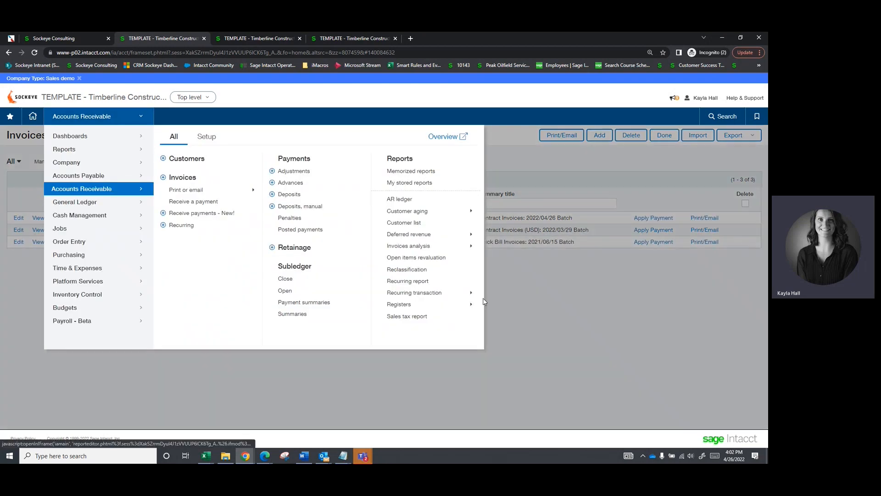
mouse_move(452, 211)
click(523, 230)
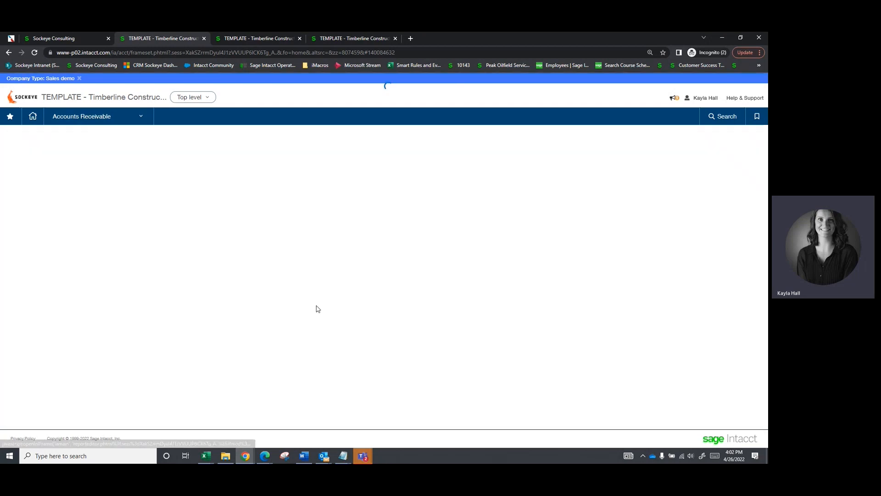
scroll(219, 288, down, 10)
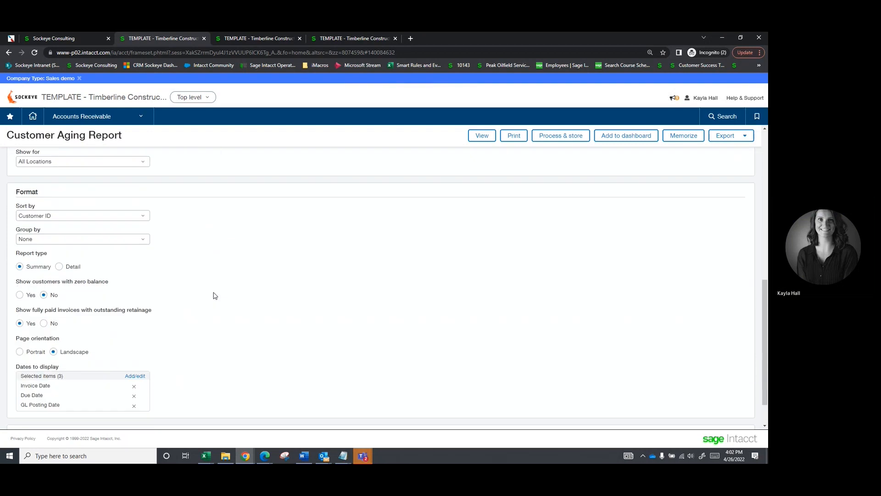
click(489, 139)
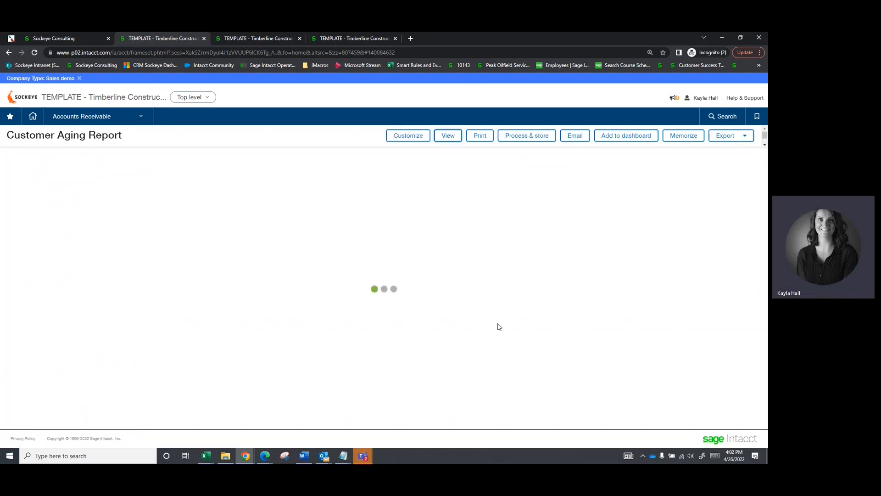